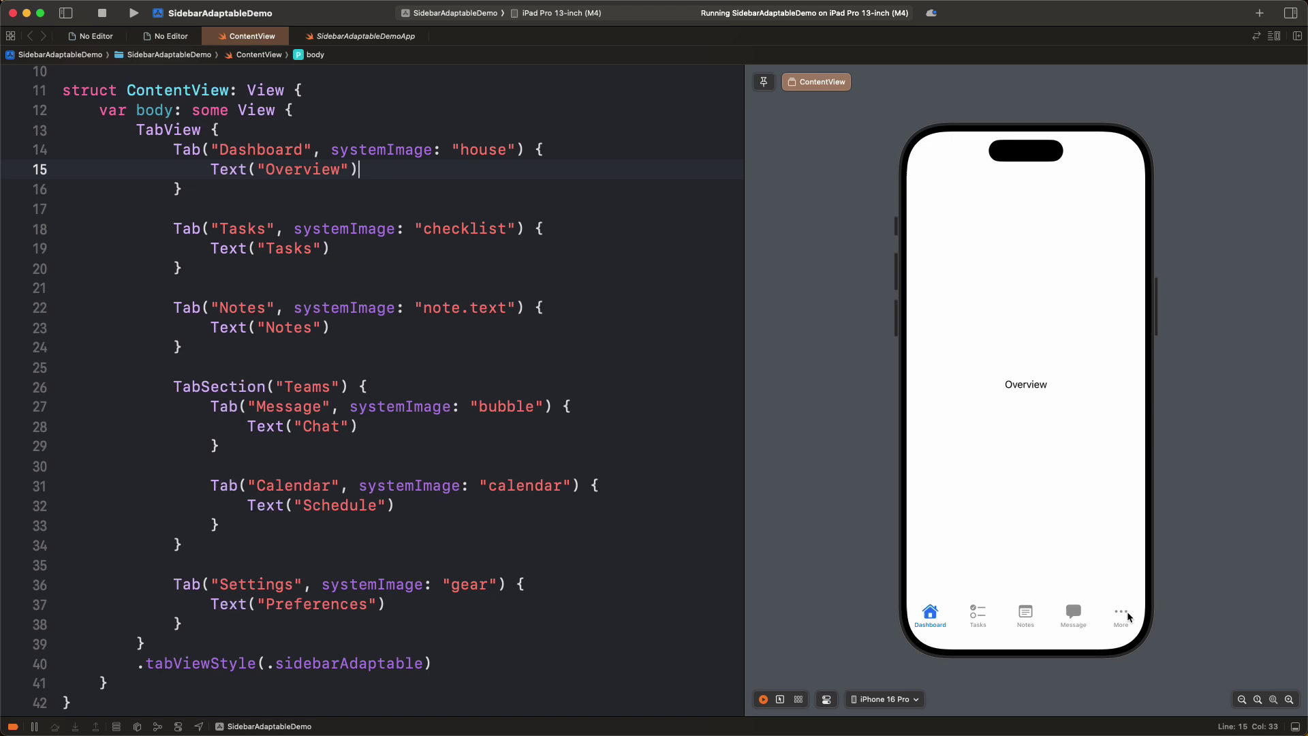
- Open the More tab in the iPhone preview to list the overflow Calendar and Settings tabs
left_click(1122, 614)
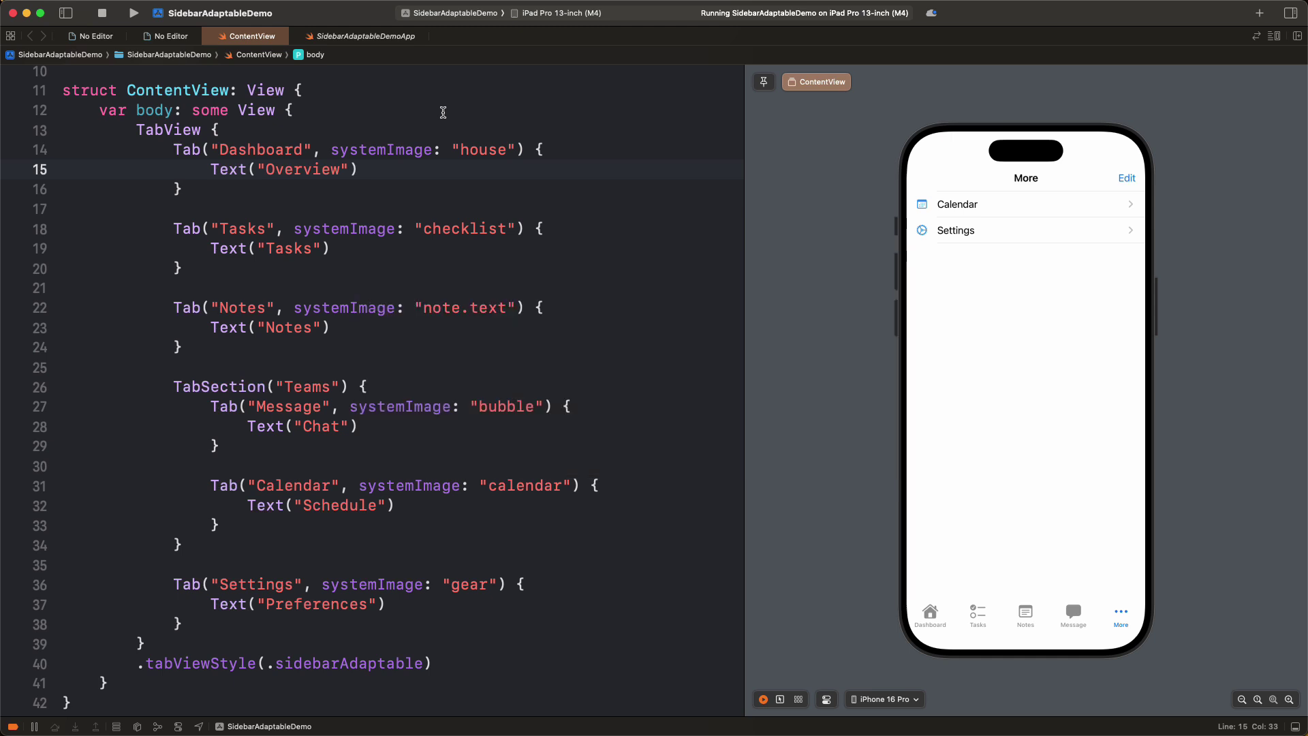
left_click(443, 111)
left_click(99, 110)
key("Return")
key("Return")
key("Up")
key("Up")
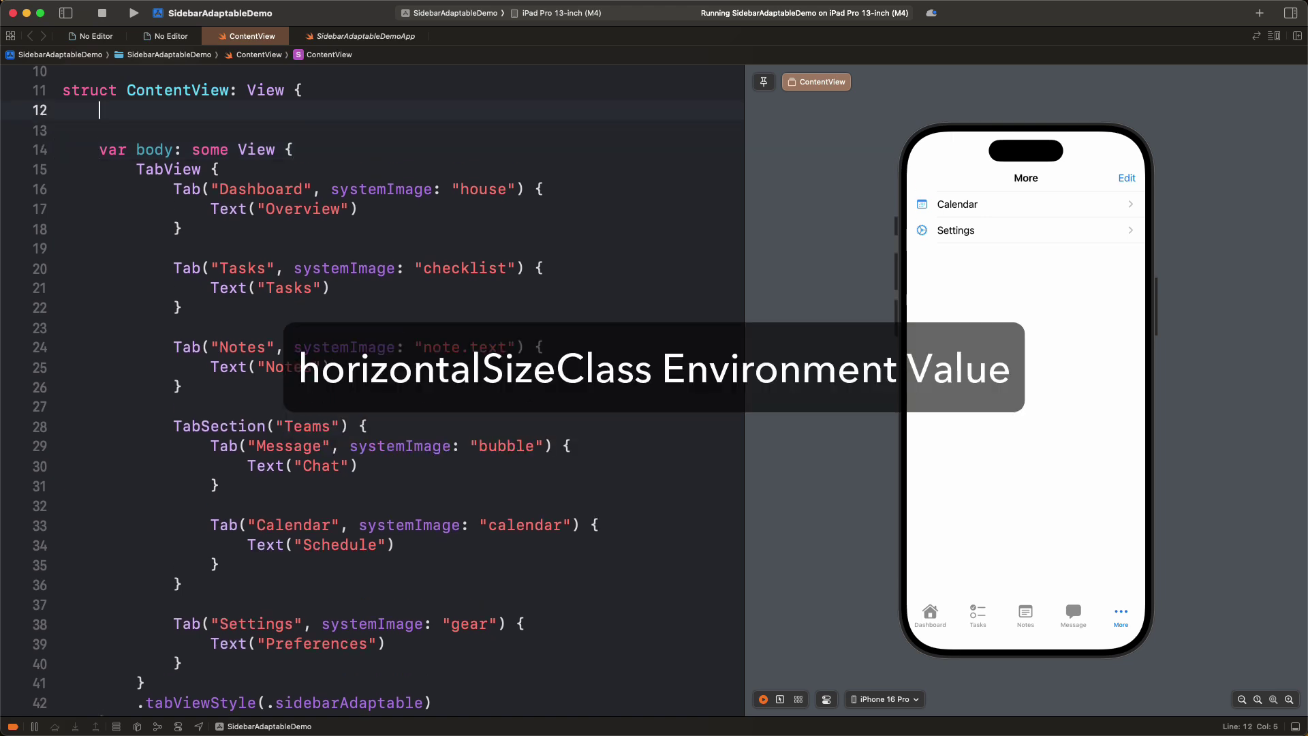
type("horsid")
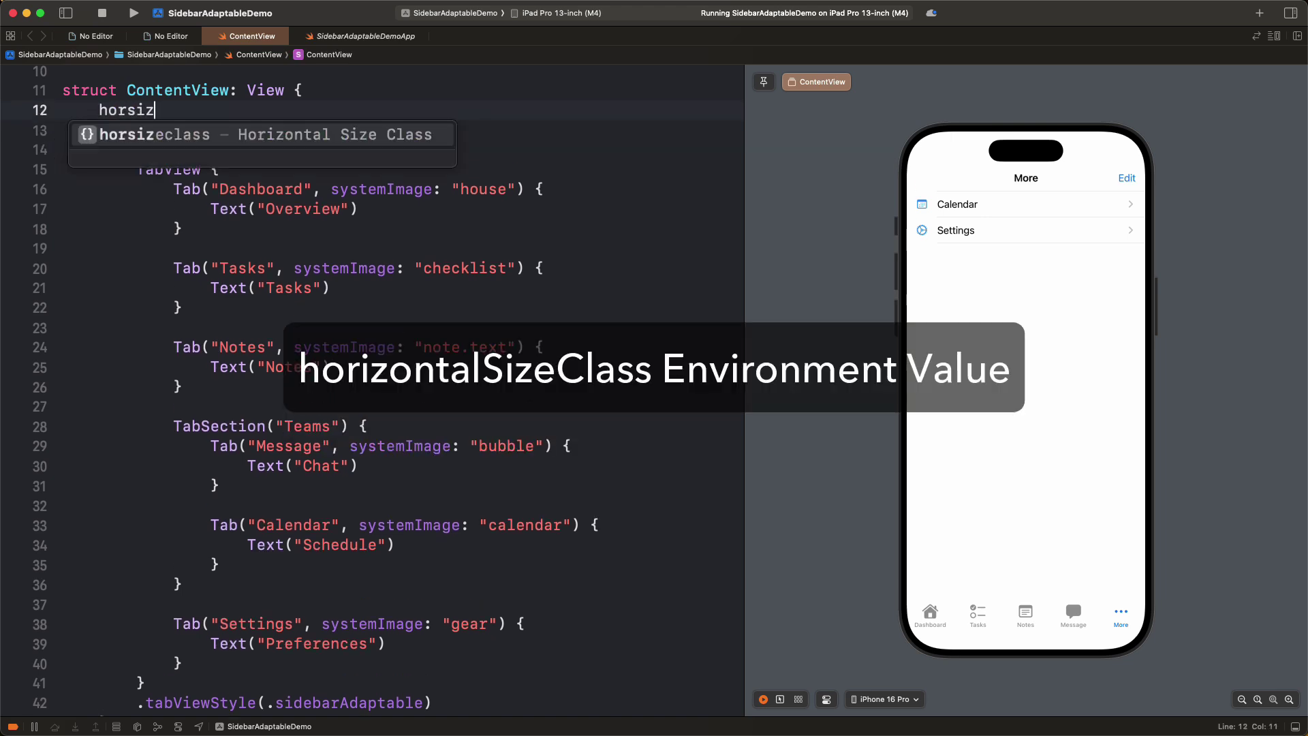
key("Return")
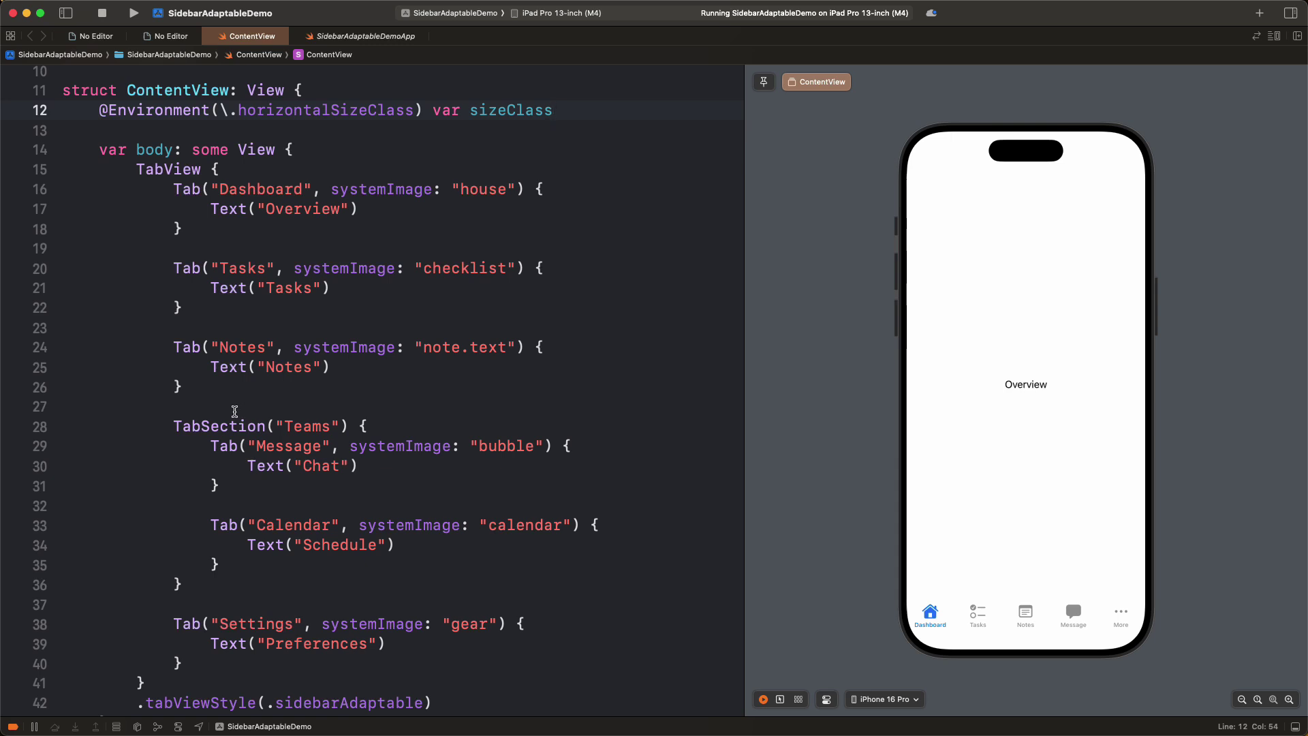
- Wrap the Teams TabSection in an ifregular-snippet block changed to sizeClass != .compact
left_click_drag(173, 426, 185, 586)
key("super+c")
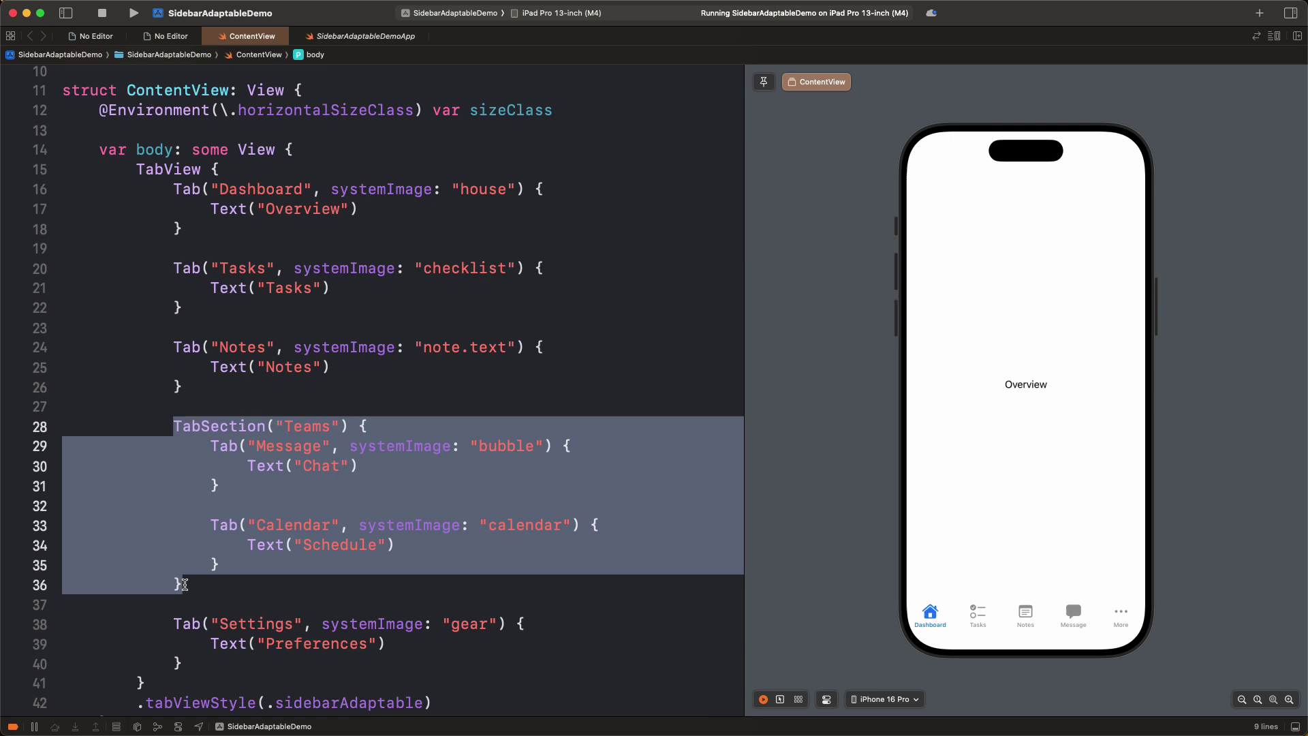
key("BackSpace")
type("ifregu")
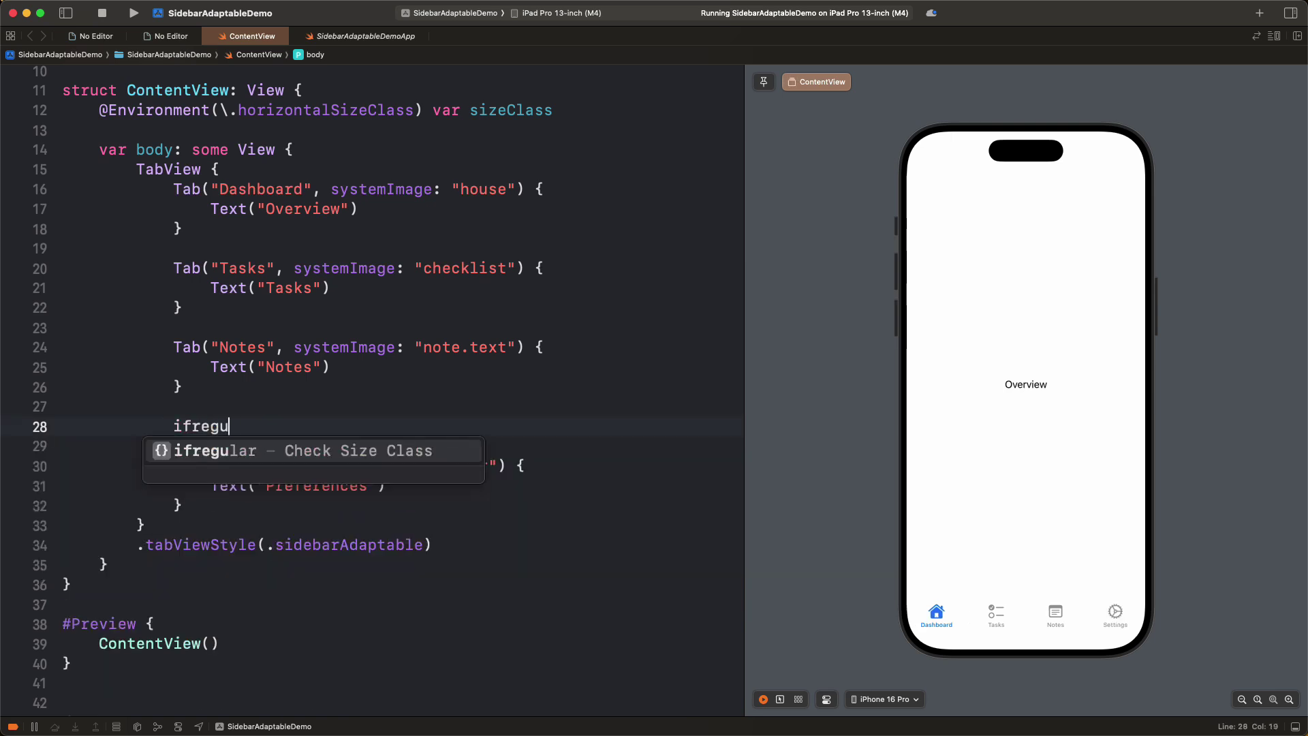
key("Return")
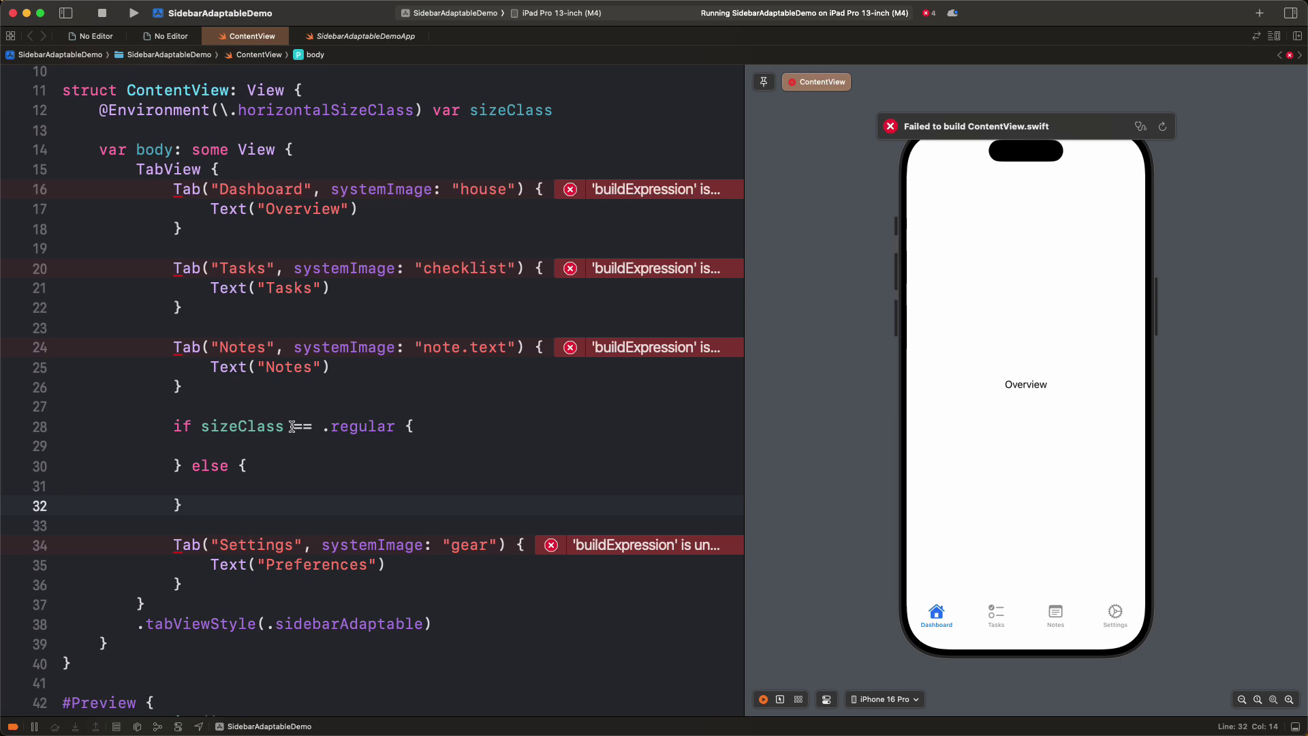
left_click_drag(294, 426, 303, 427)
type("!")
double_click(360, 427)
type("comp")
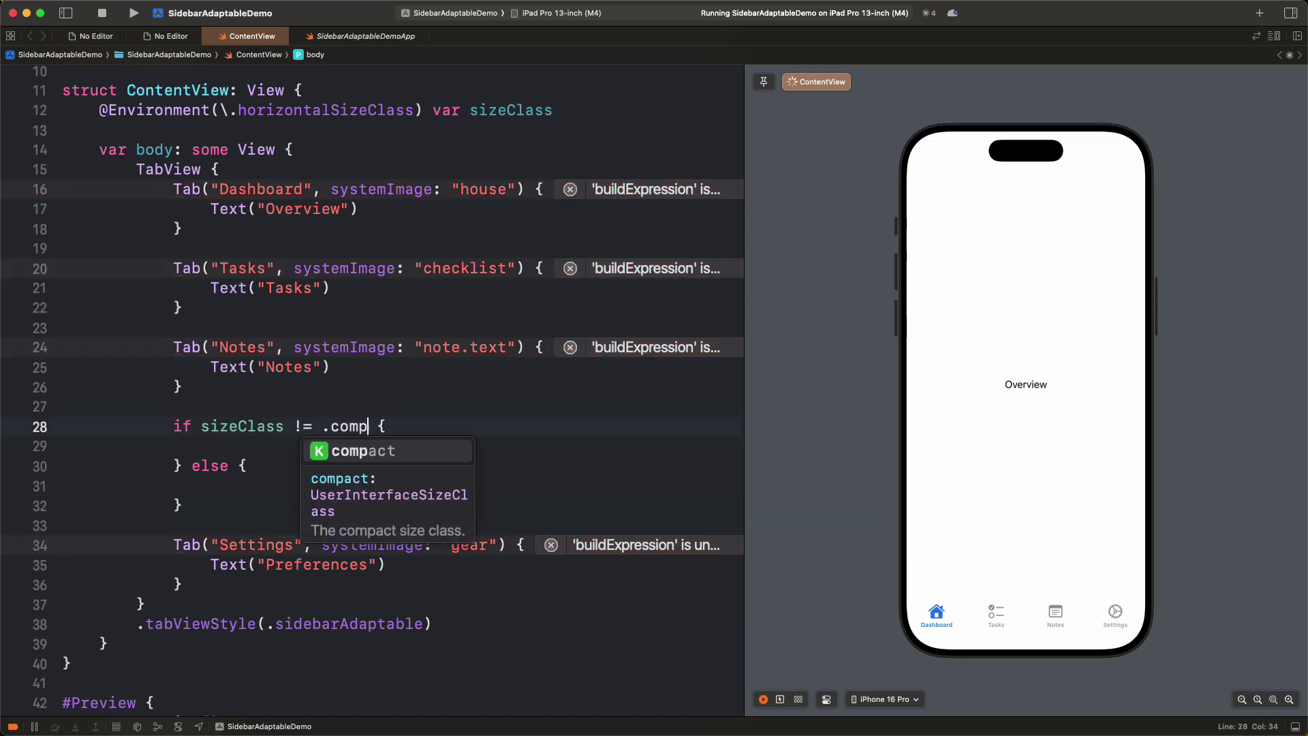
key("Return")
key("Down")
key("super+v")
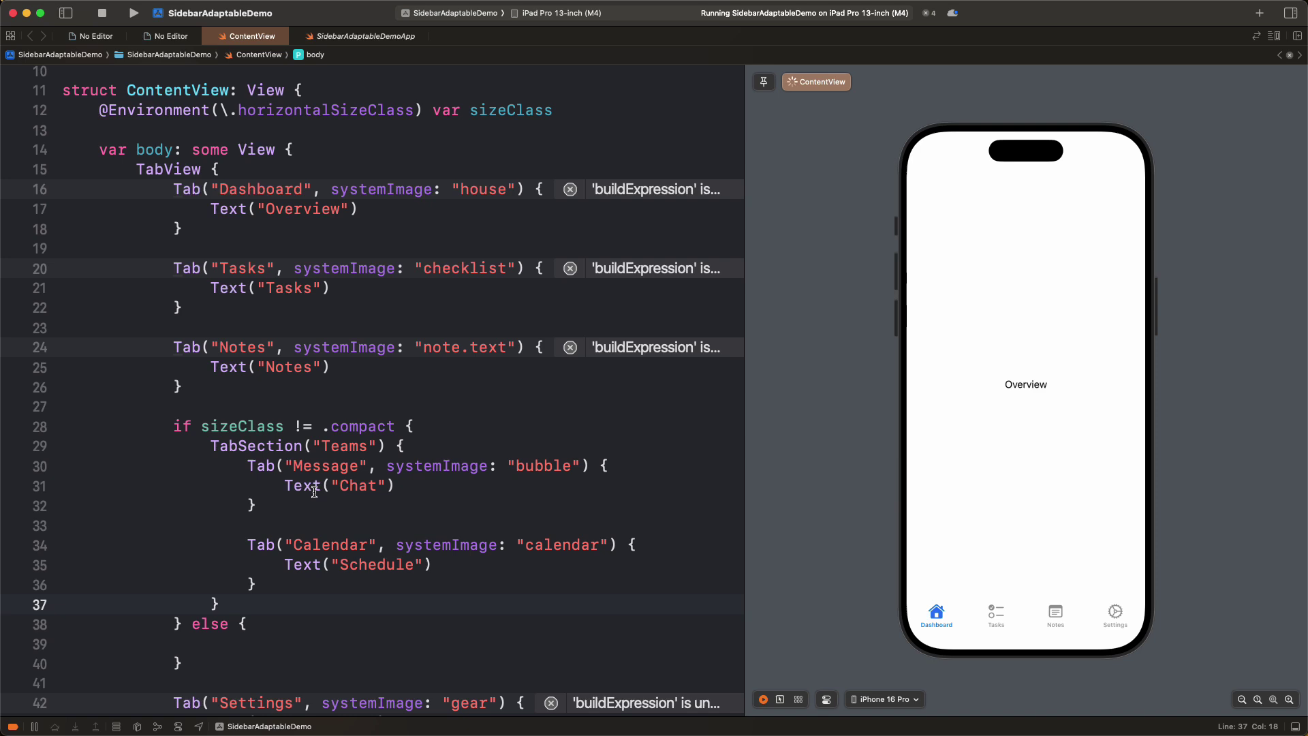
scroll(307, 511, "down", 2)
- Add a Collaborate tab in the else branch and show it in the preview
left_click(303, 569)
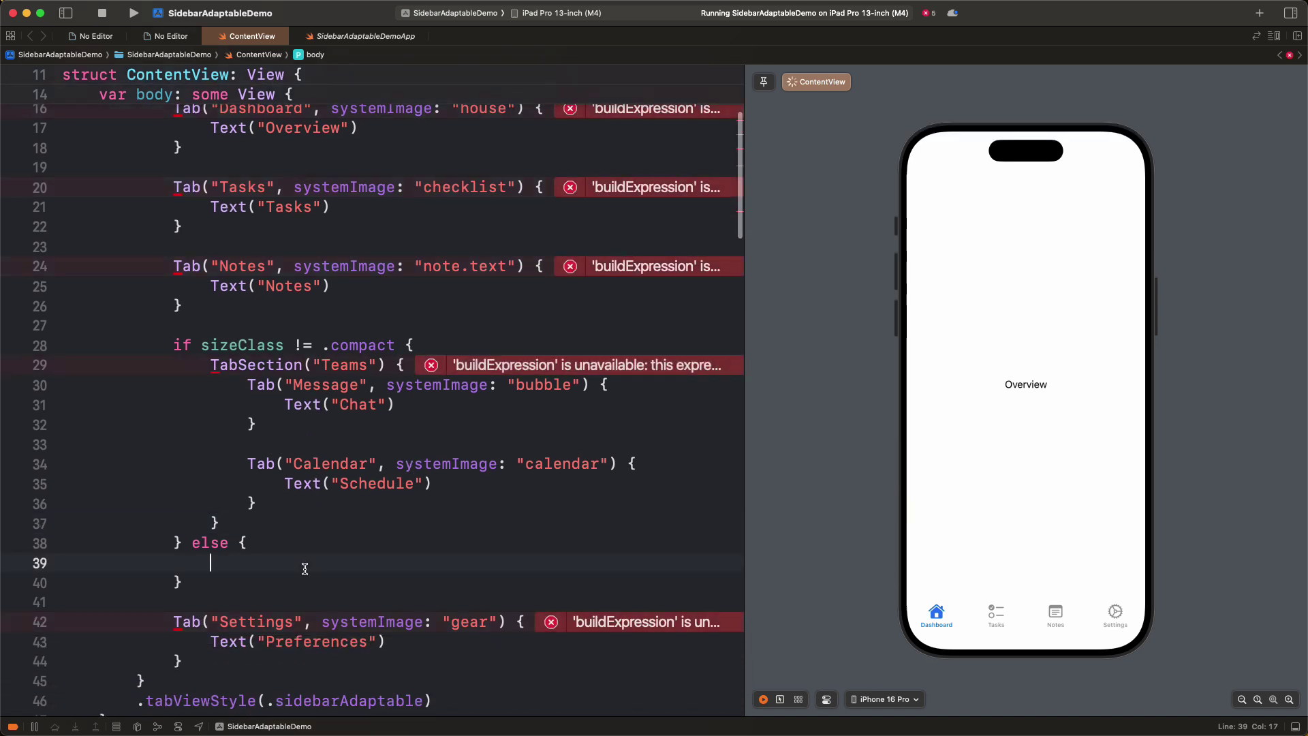
type("newt")
key("Return")
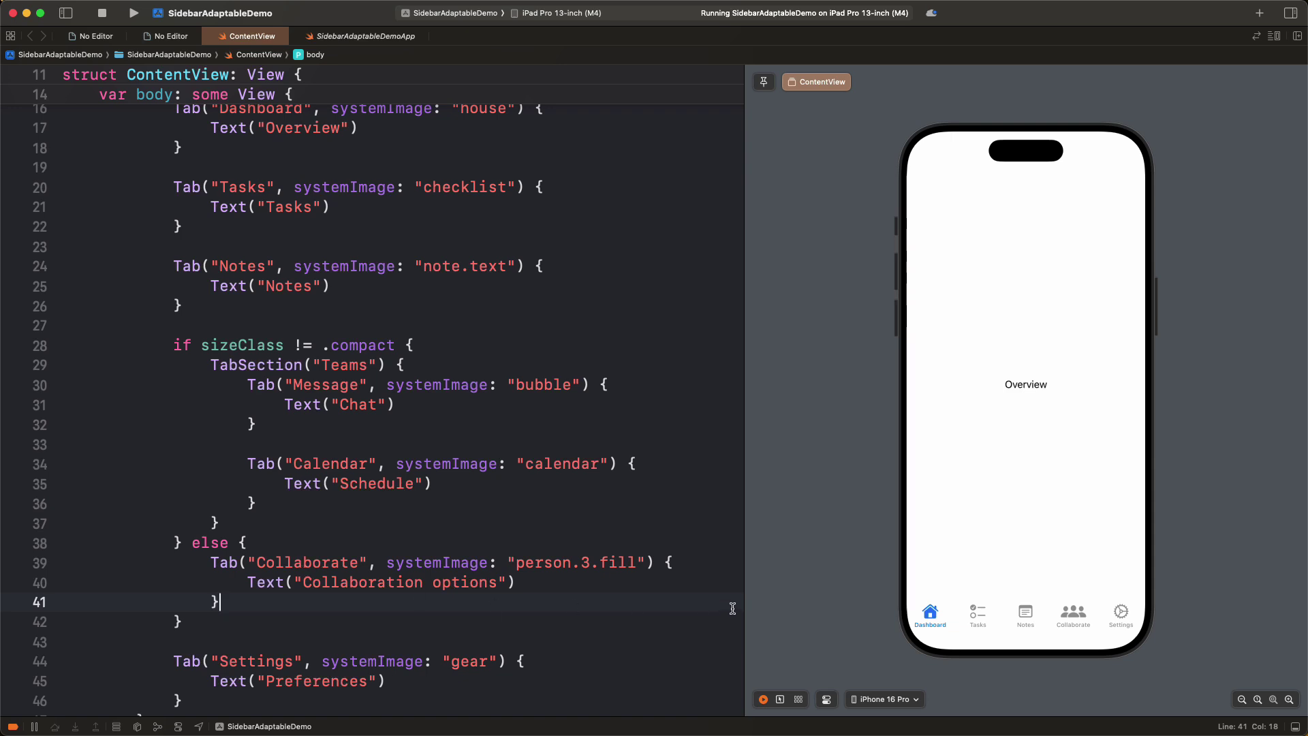
left_click(1076, 616)
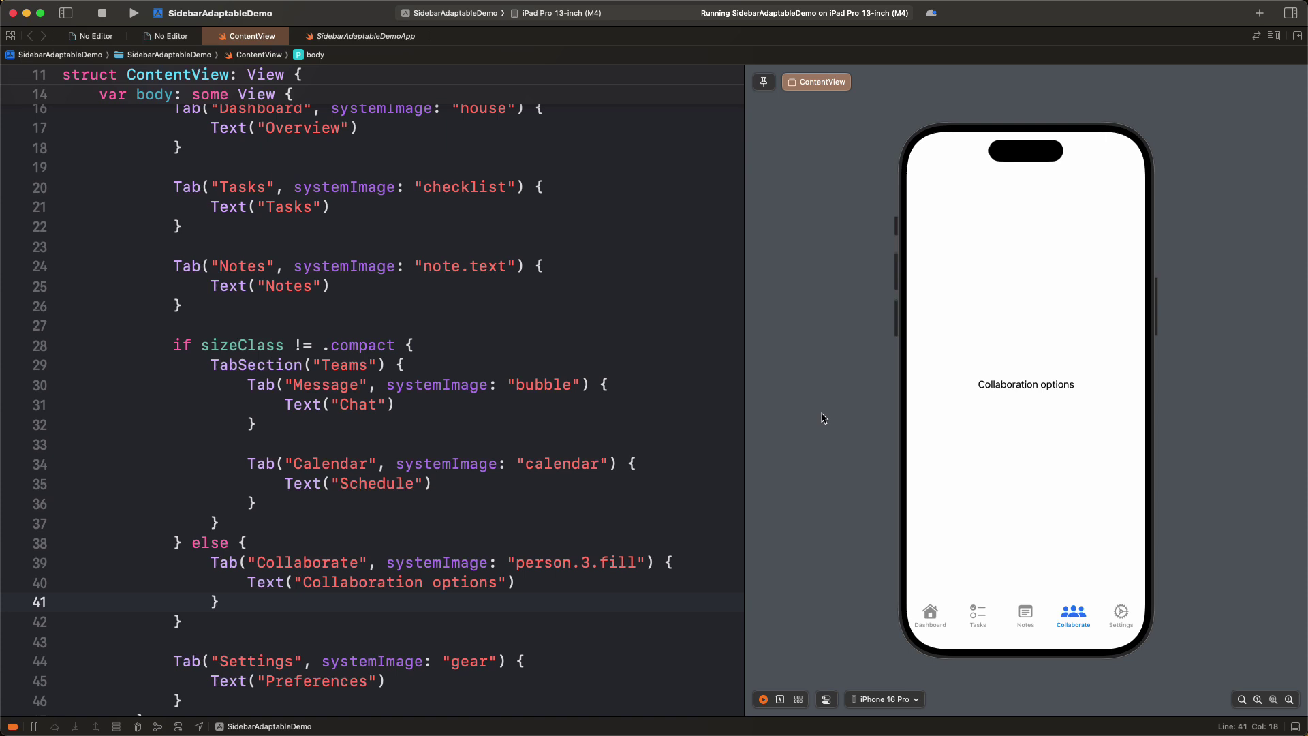
scroll(506, 422, "down", 2)
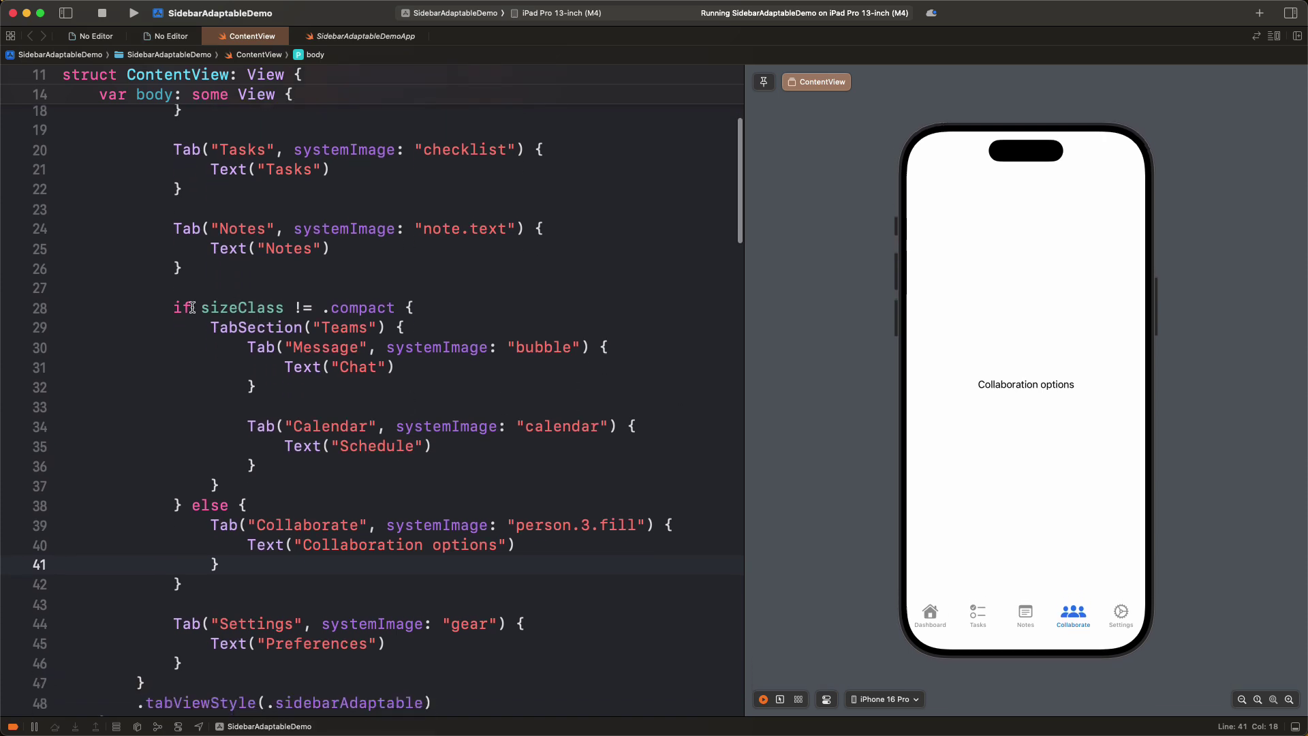
- Replace the if/else with the section_tab snippet and hide Teams when sizeClass == .compact
left_click_drag(174, 307, 204, 583)
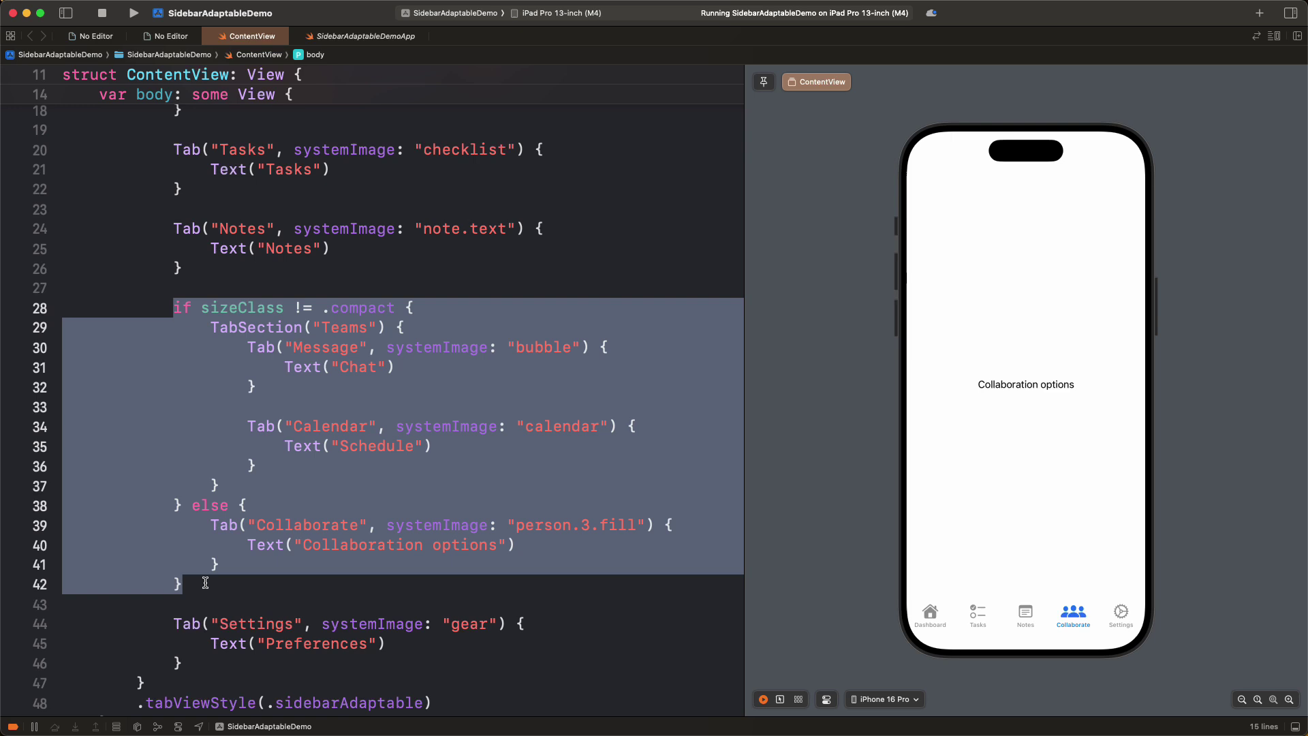
key("BackSpace")
type("sectionta")
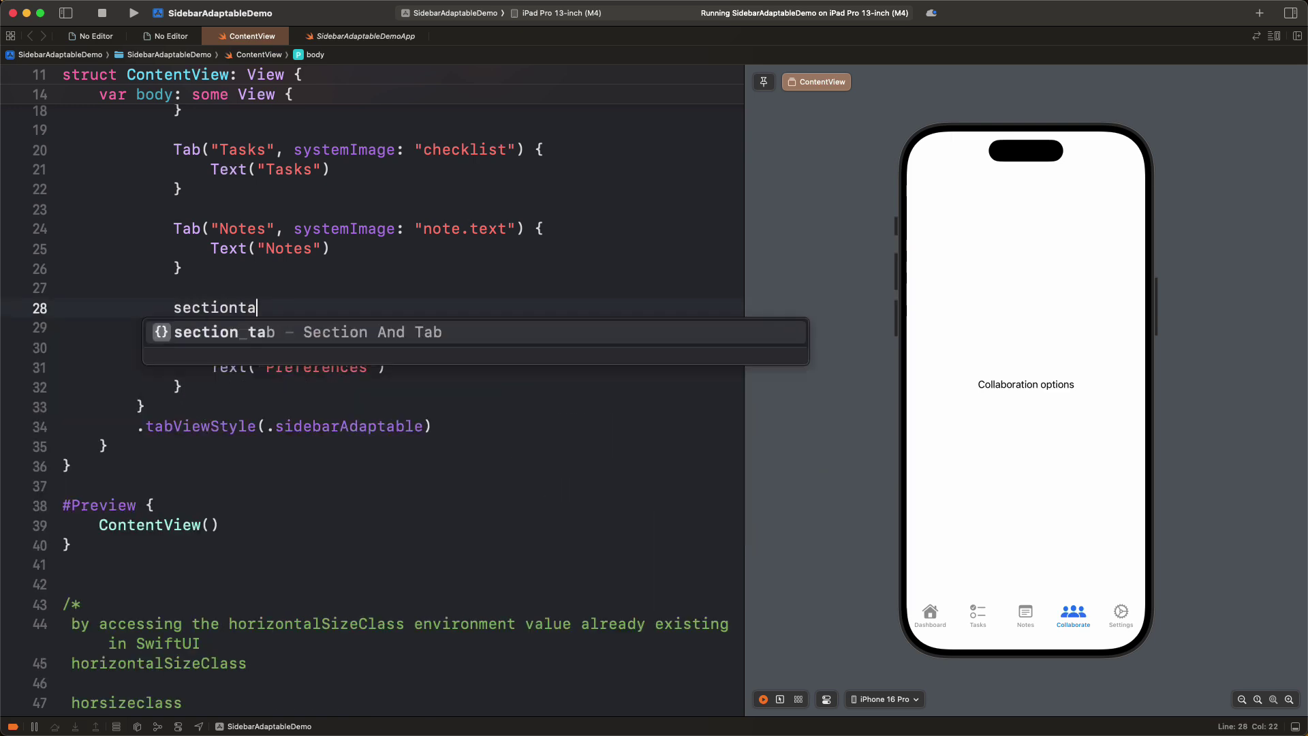
key("Return")
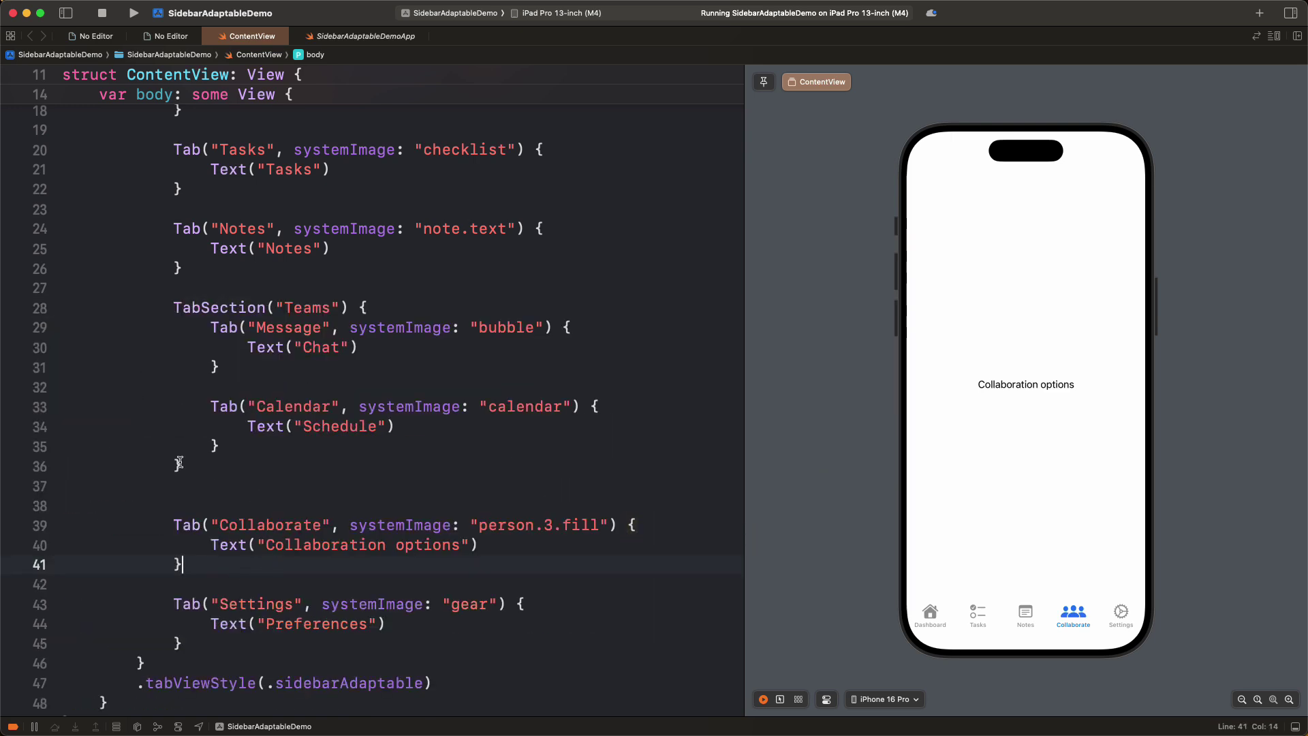
left_click(190, 478)
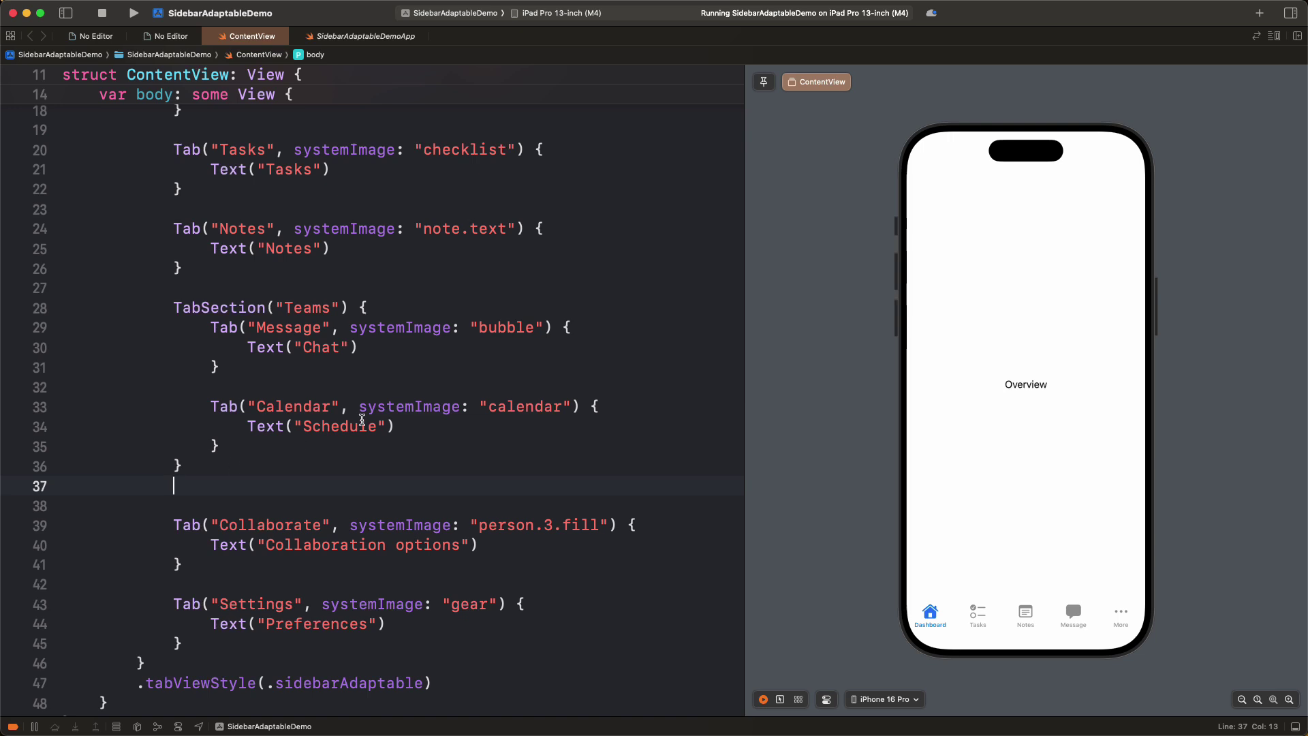
type(".hidden(")
type("size")
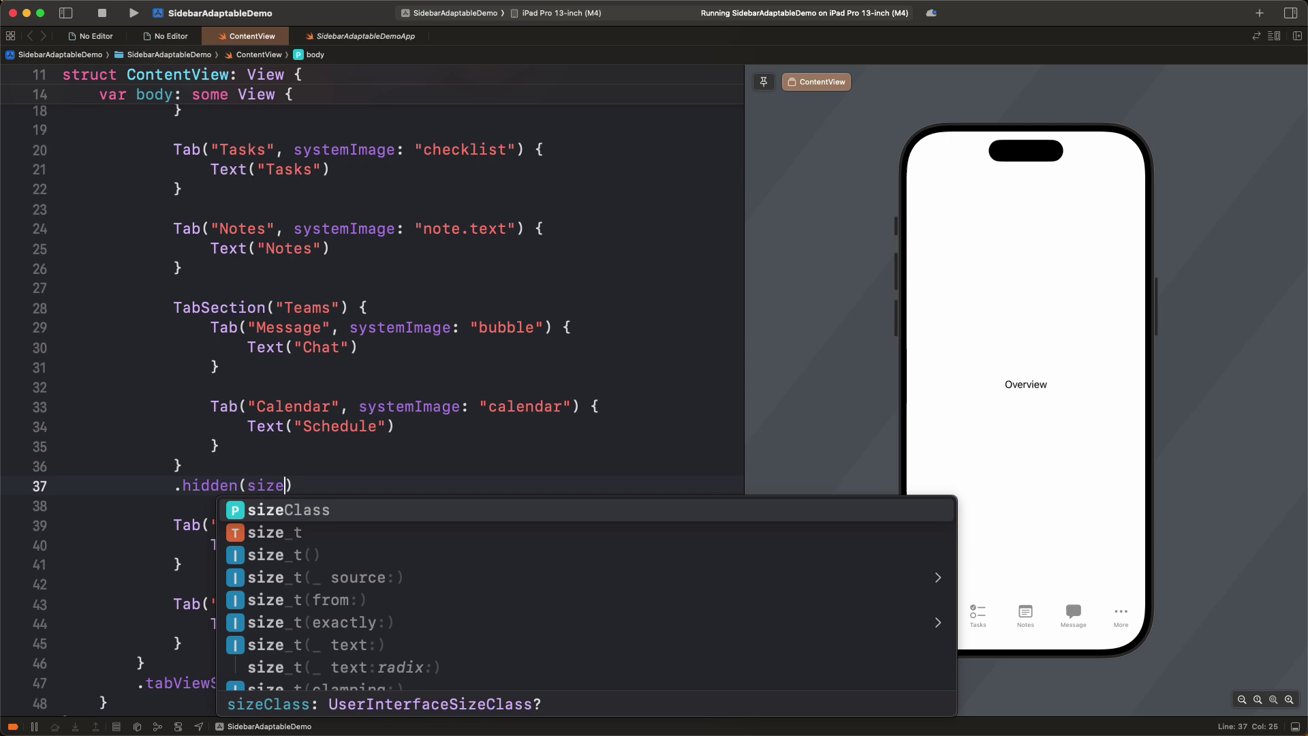
type("Class == .comp")
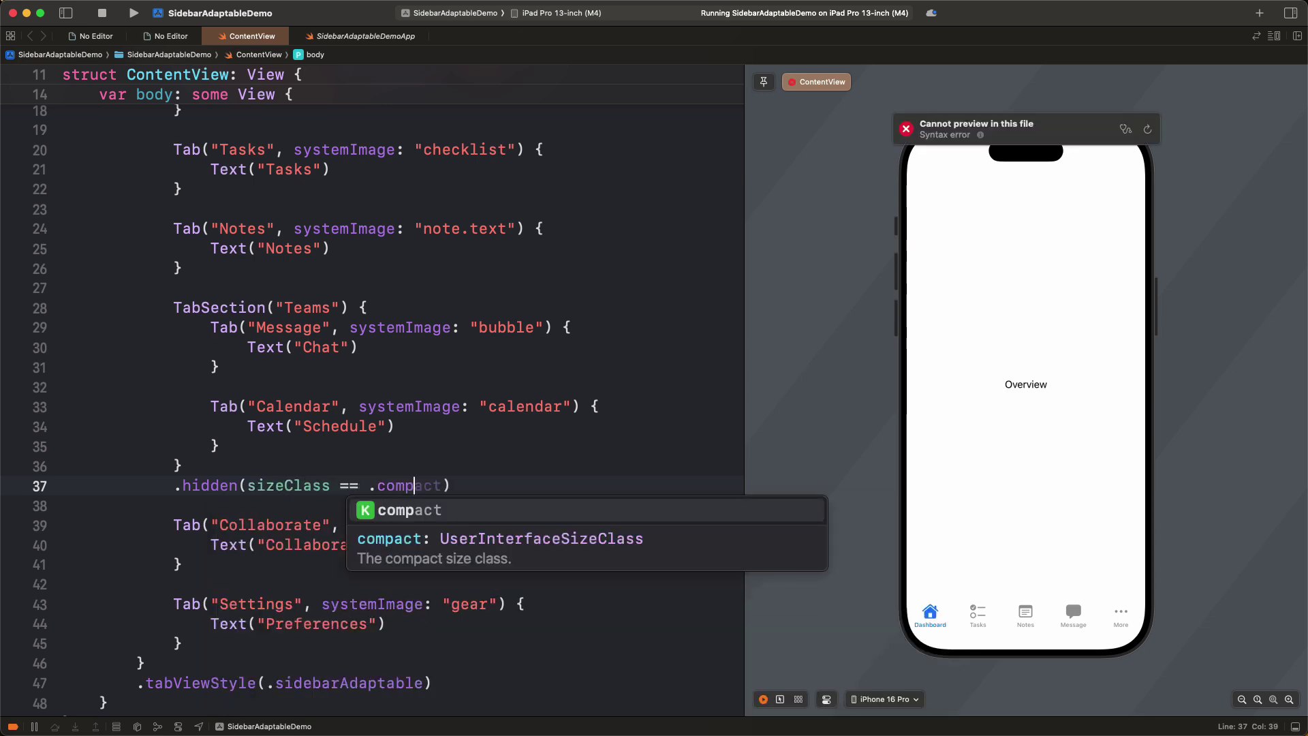
key("Return")
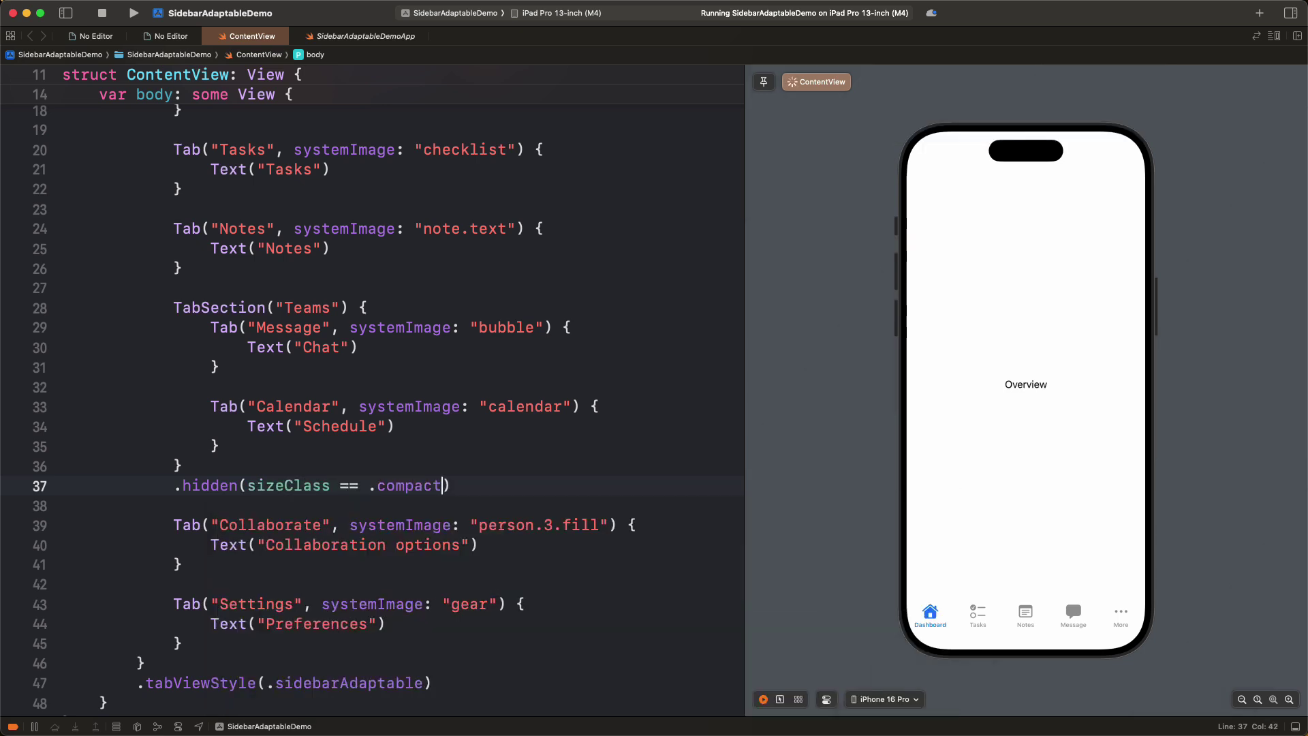
- Add .hidden(sizeClass != .compact) to the Collaborate tab
left_click(195, 567)
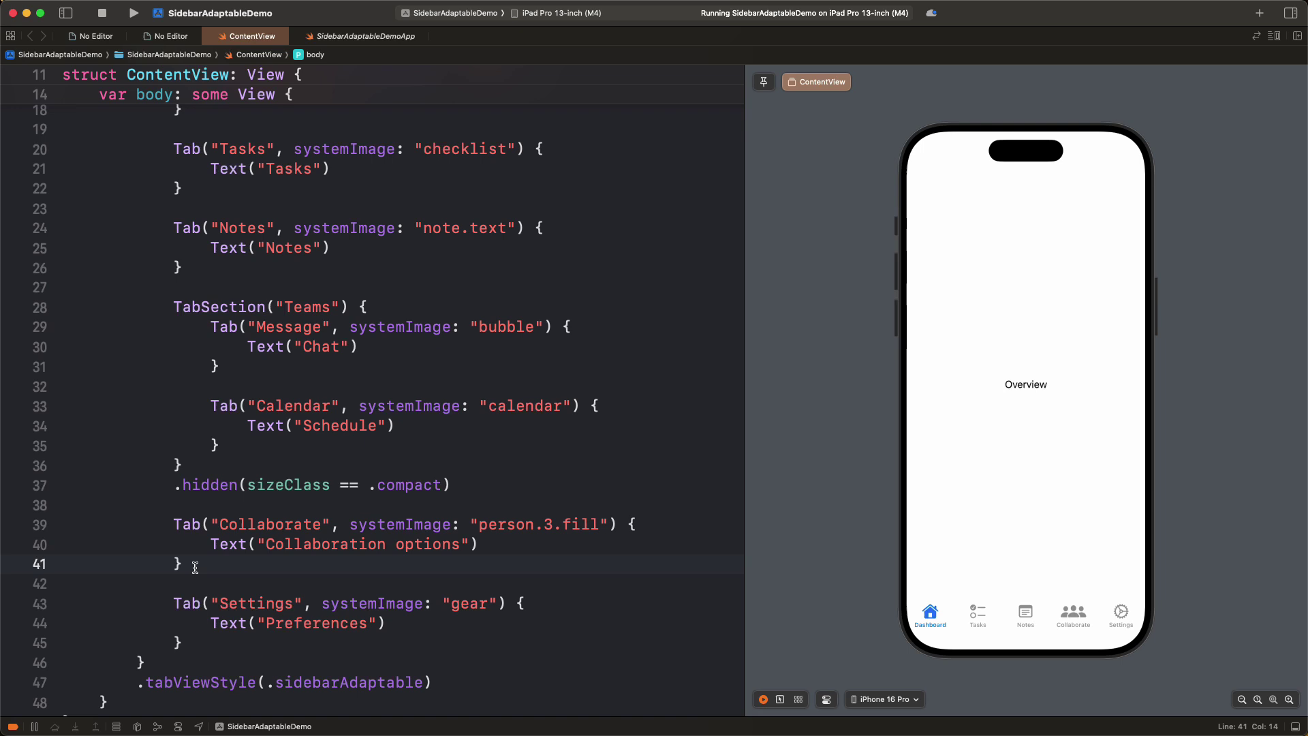
key("Return")
type(".hidden(")
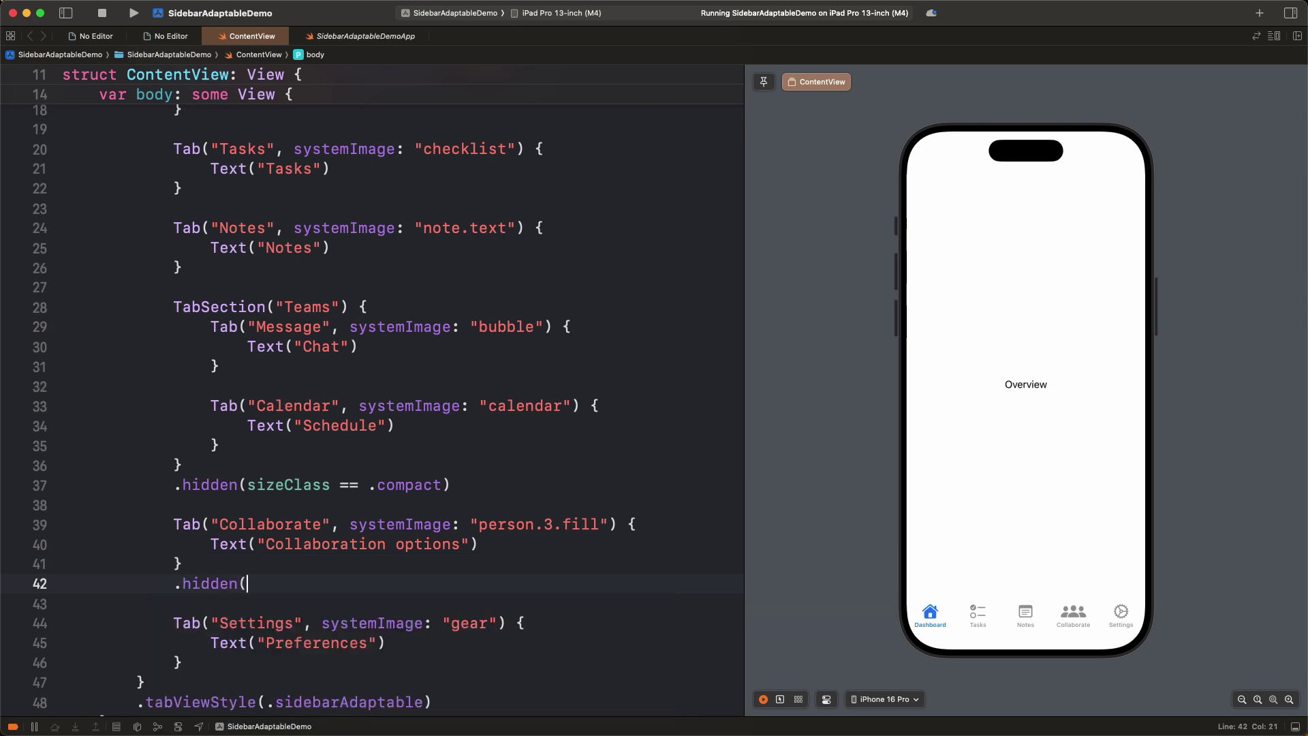
type("size")
key("Return")
type("!= ")
type(".com")
key("Return")
type(")")
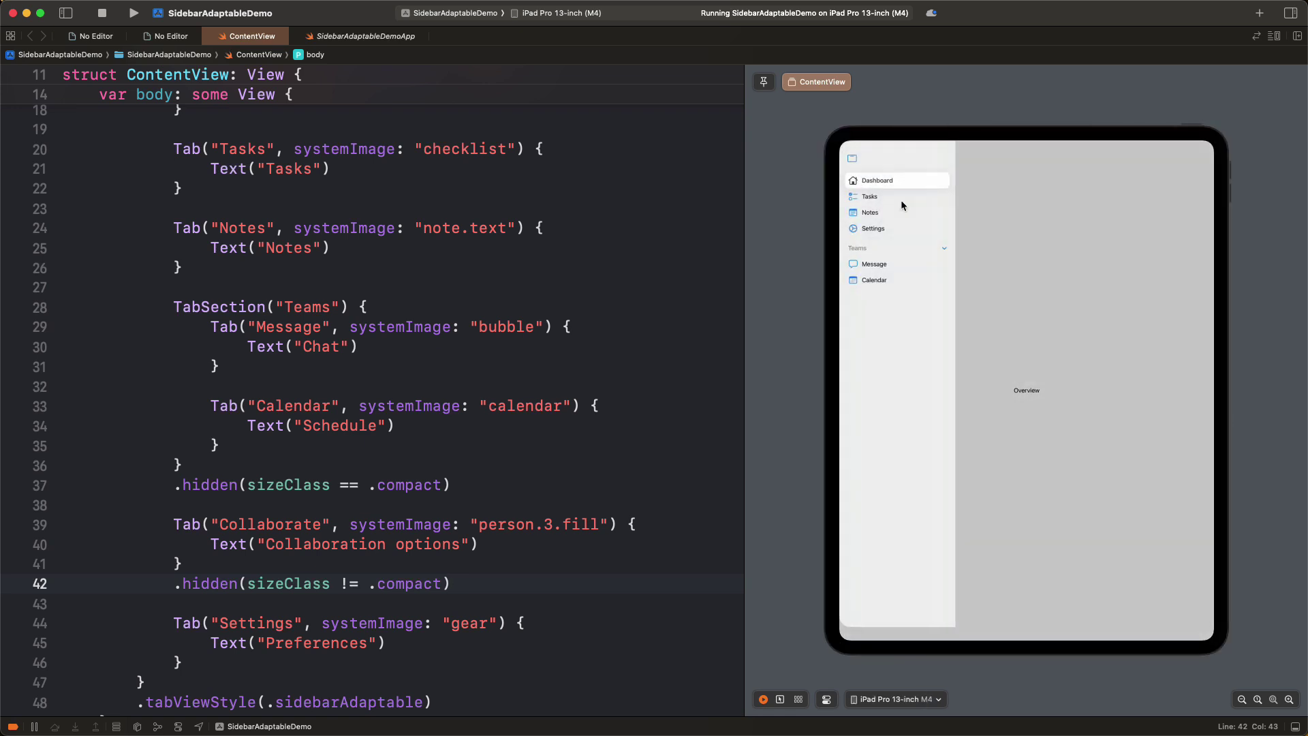
- Collapse and re-expand the Teams section in the iPad preview
left_click(933, 253)
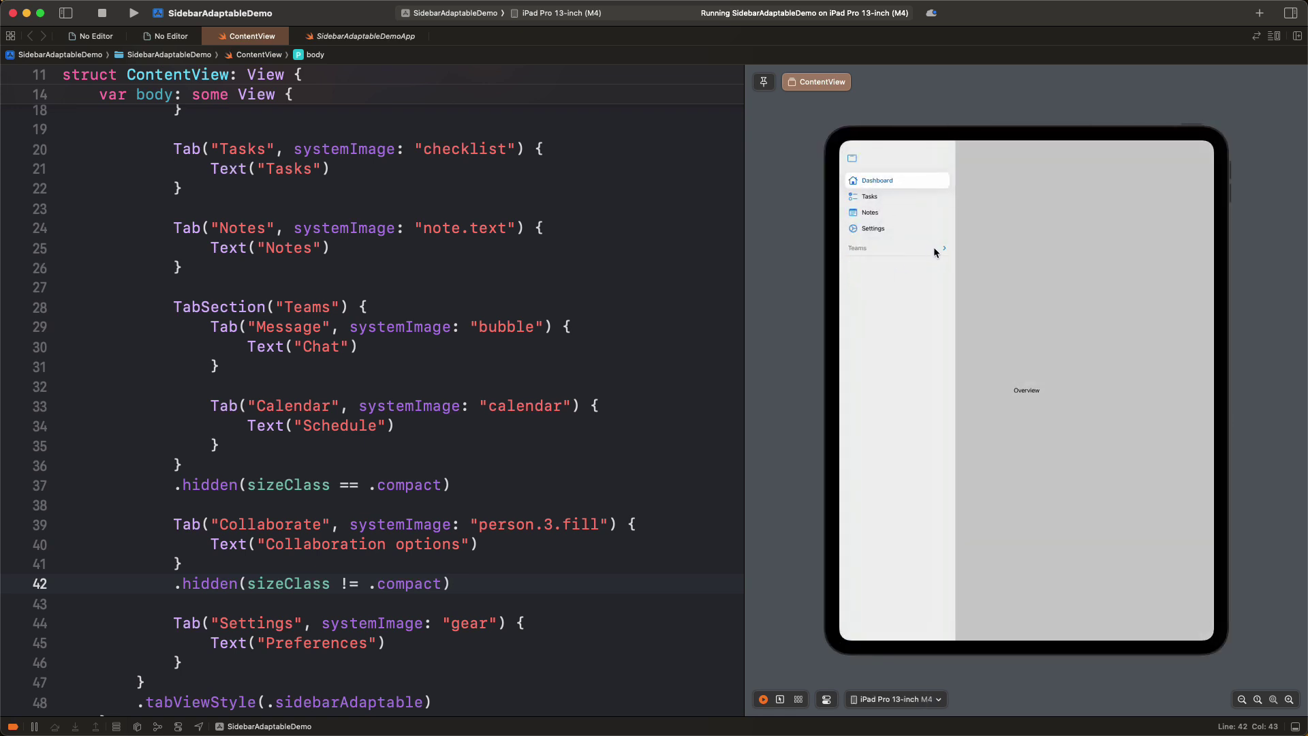
left_click(934, 252)
left_click(935, 251)
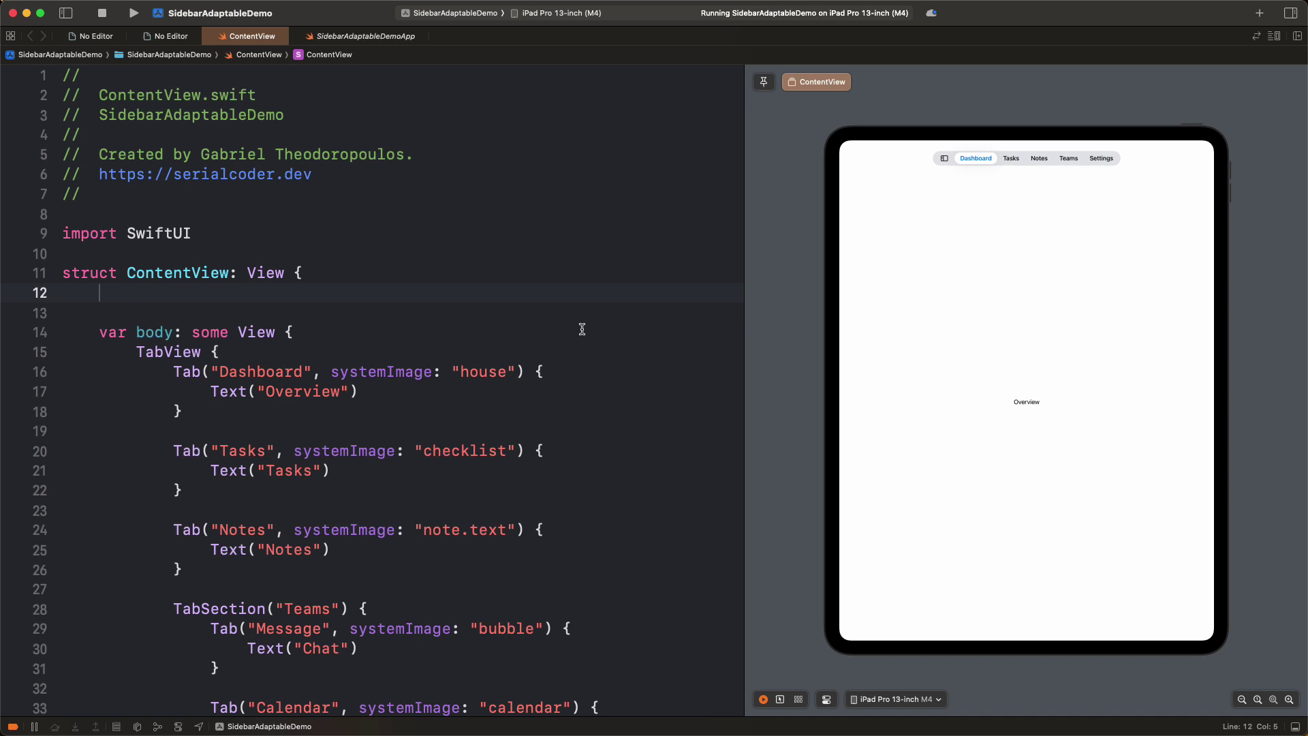
type("custom")
key("Return")
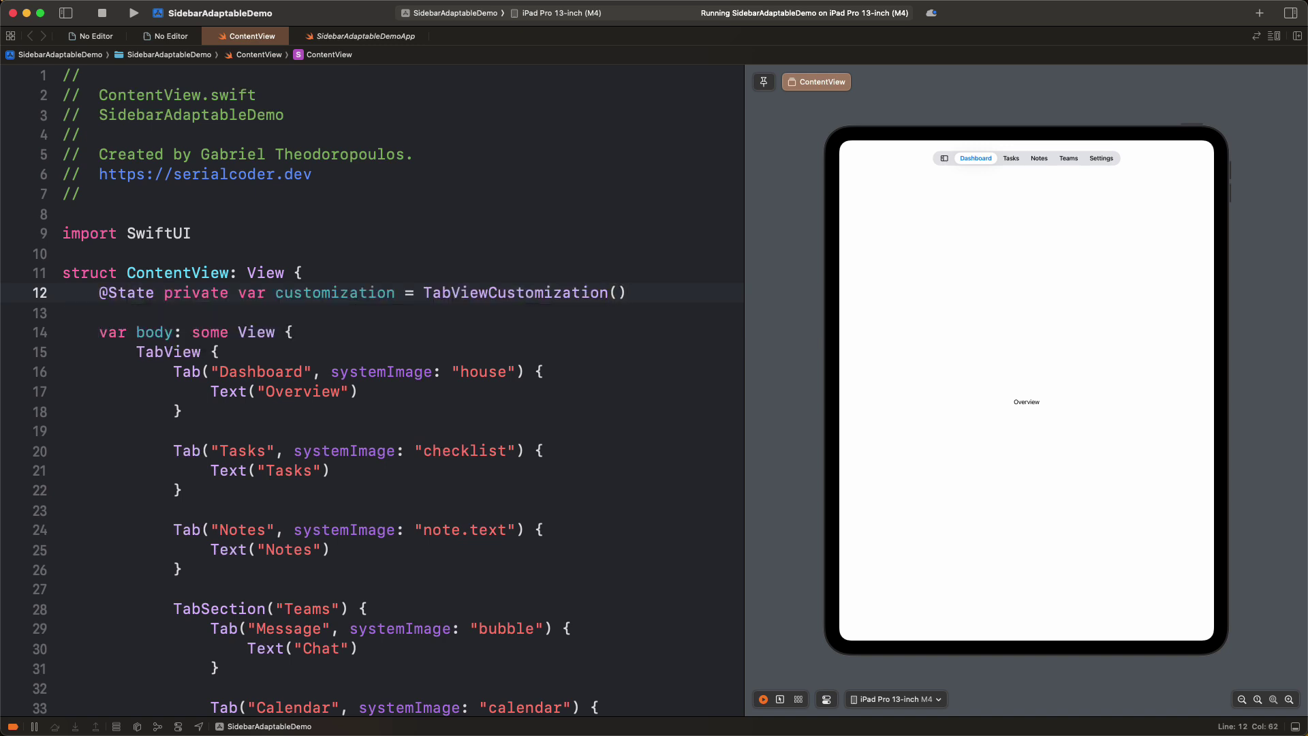
left_click(493, 295)
left_click(643, 288)
scroll(621, 357, "down", 5)
scroll(575, 386, "down", 5)
- Add .tabViewCustomization($customization) below .tabViewStyle(.sidebarAdaptable)
left_click(483, 566)
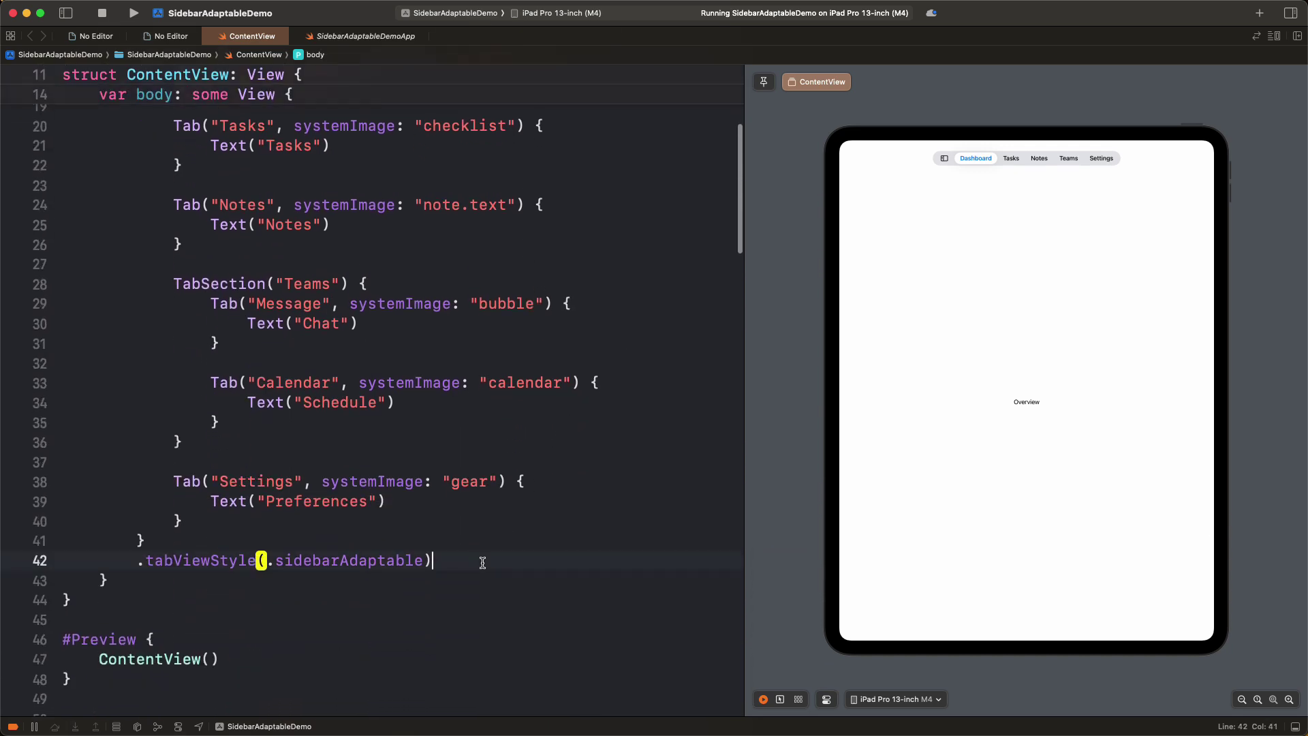
key("Return")
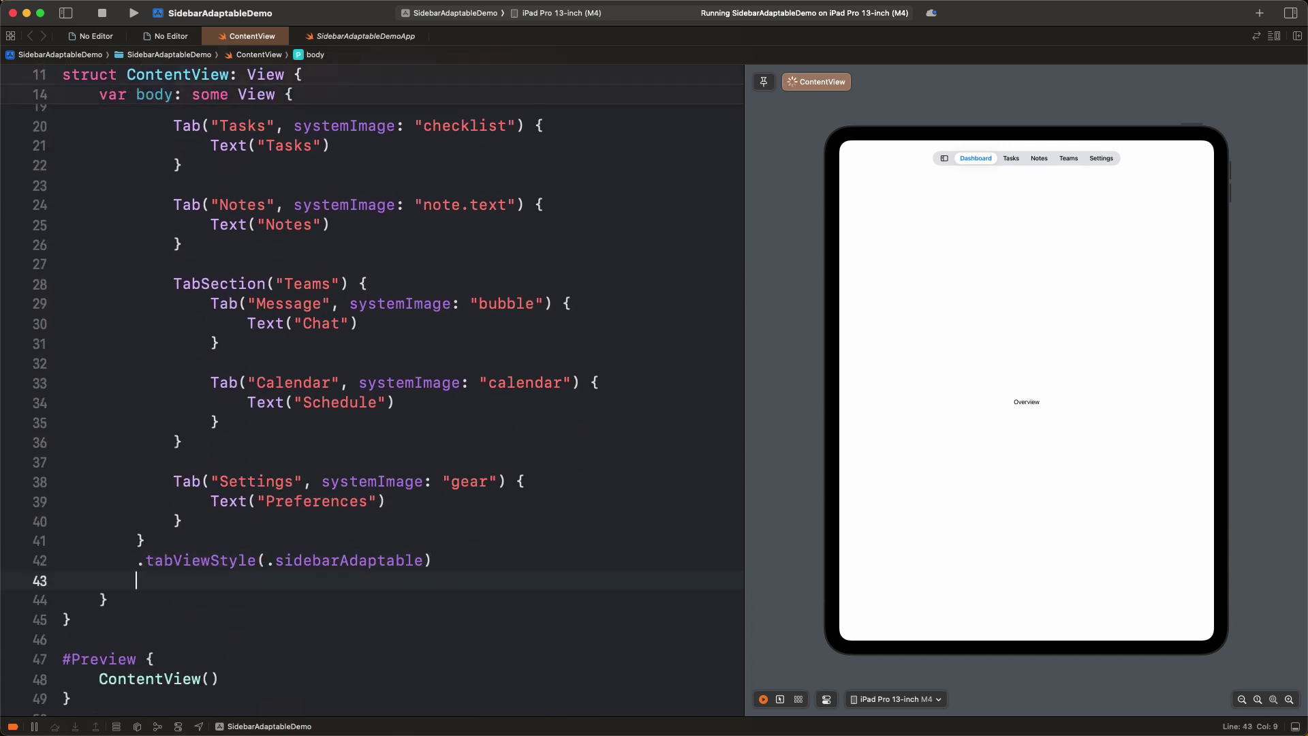
type(".ta")
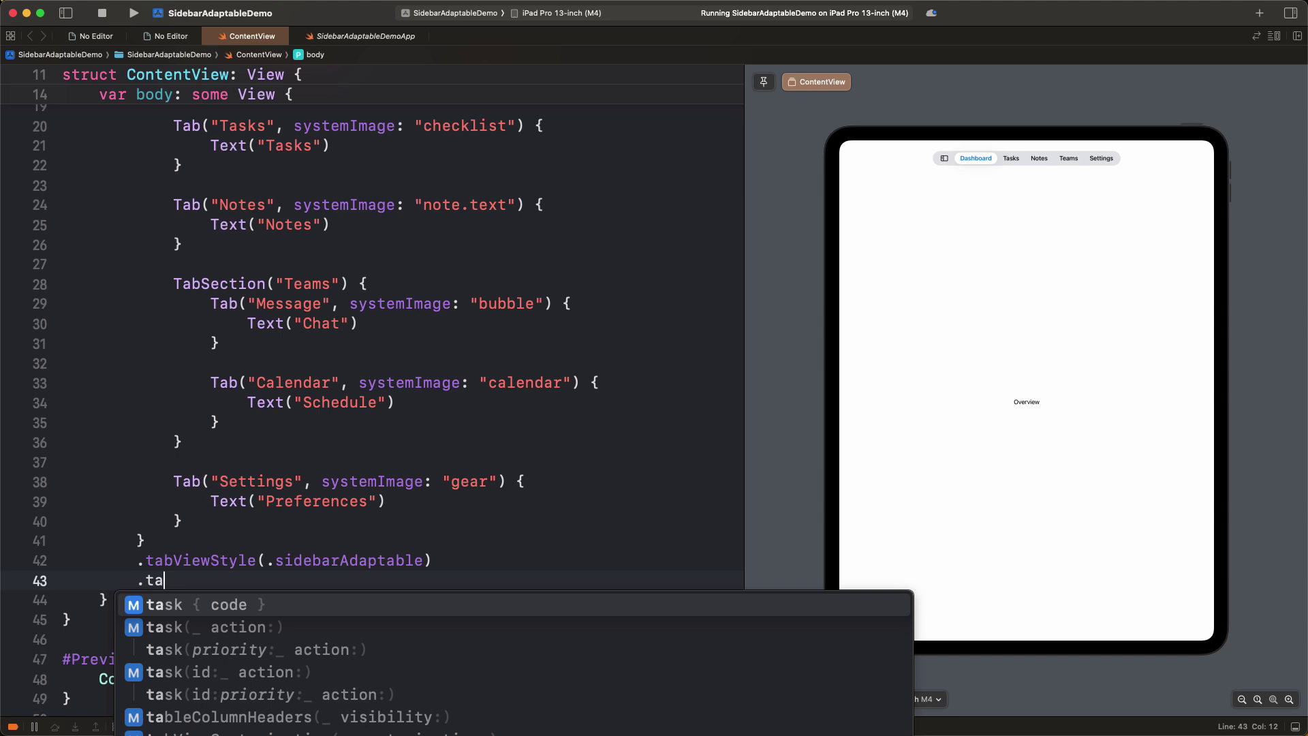
type("bCust")
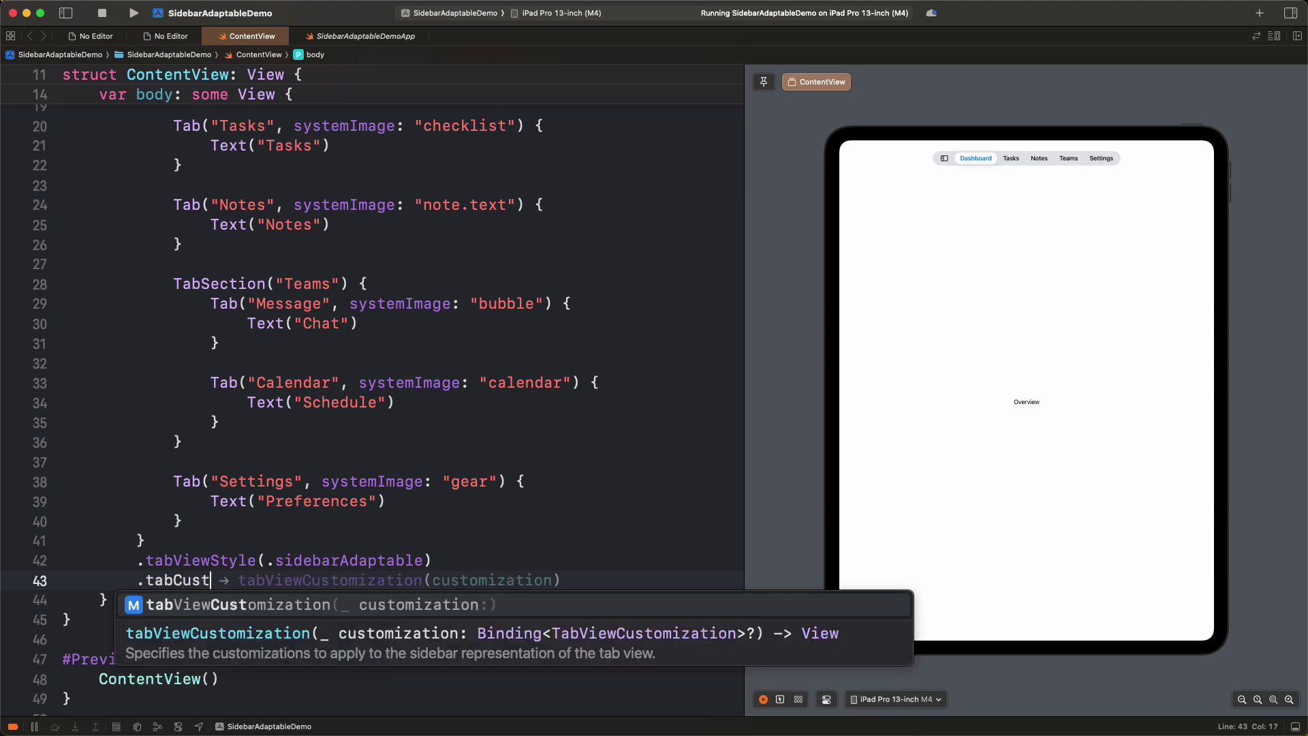
key("Return")
type("$")
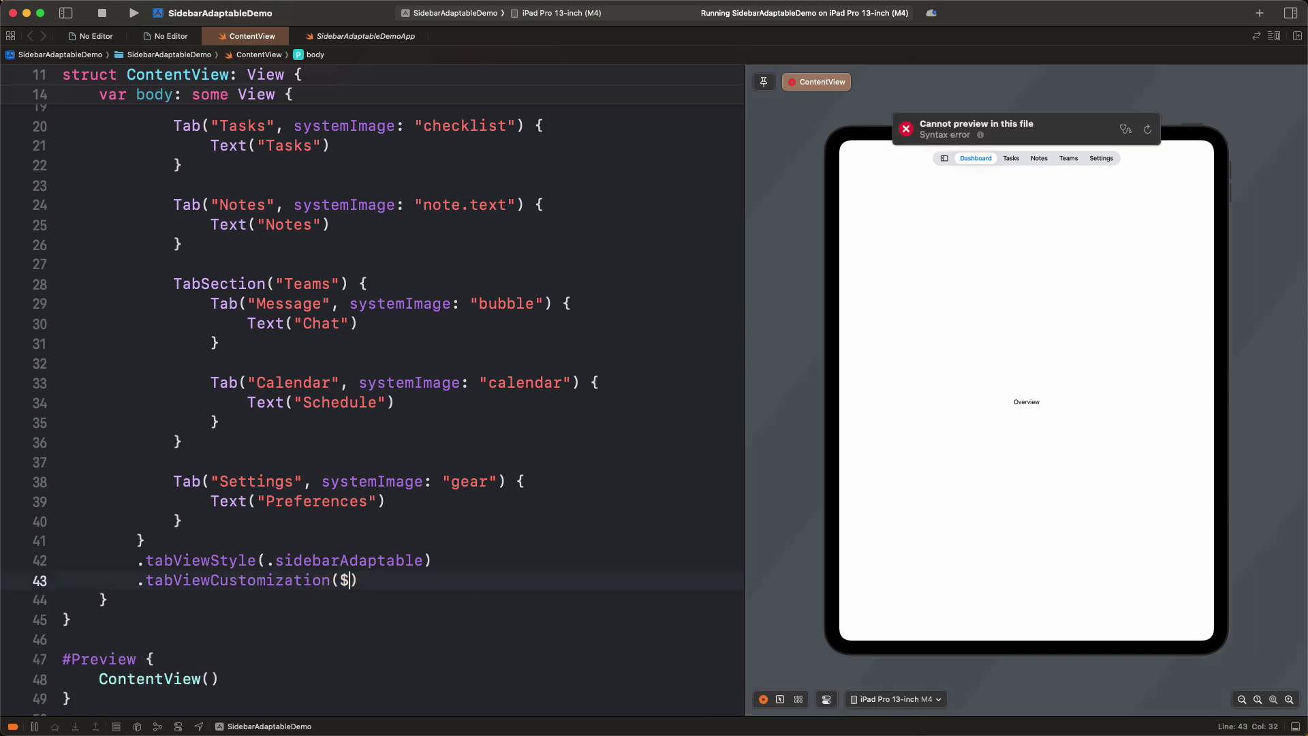
type("custom")
key("Return")
key("Right")
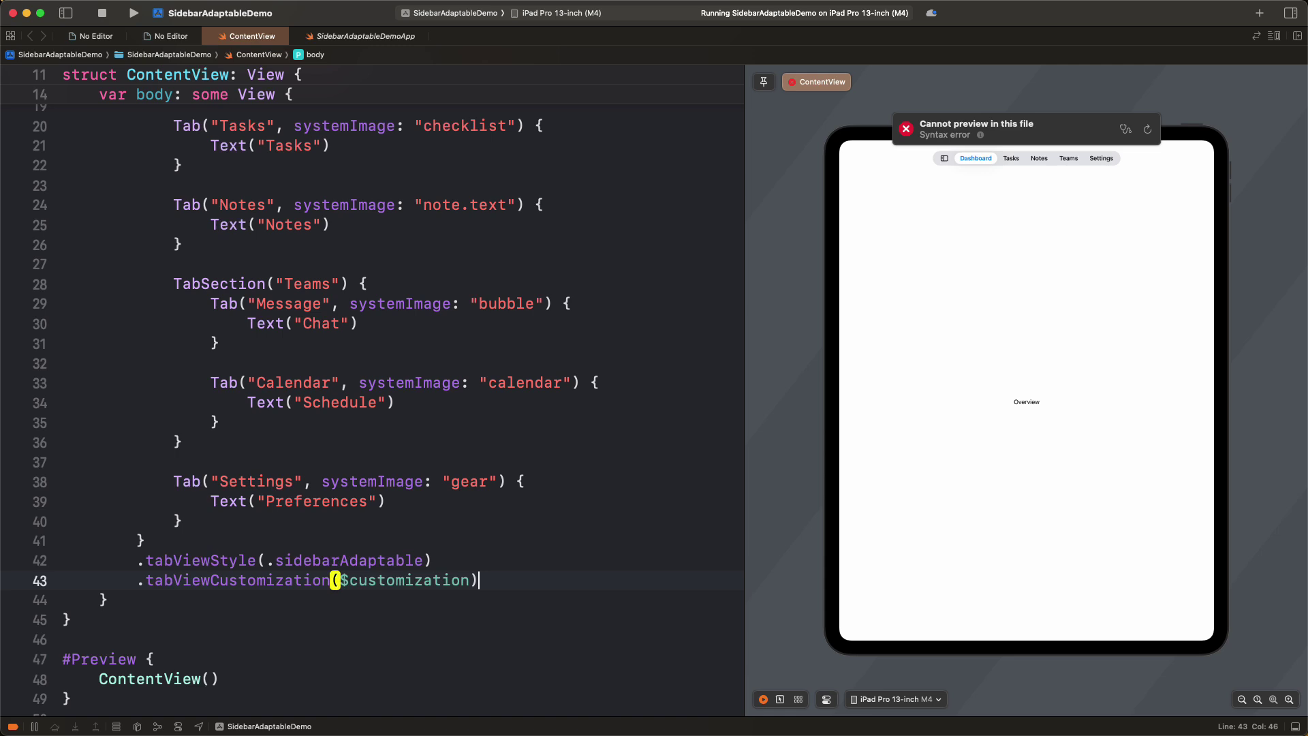
scroll(543, 384, "up", 5)
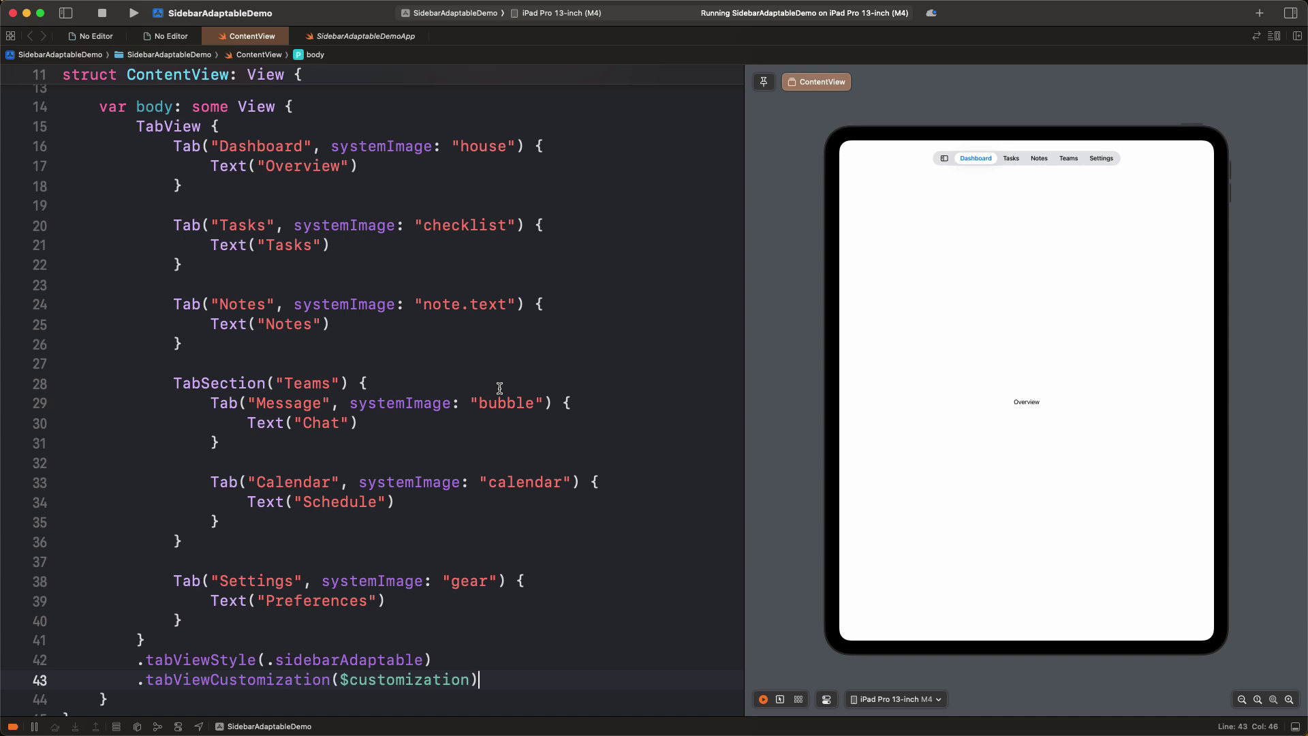
scroll(500, 387, "up", 5)
scroll(503, 382, "up", 4)
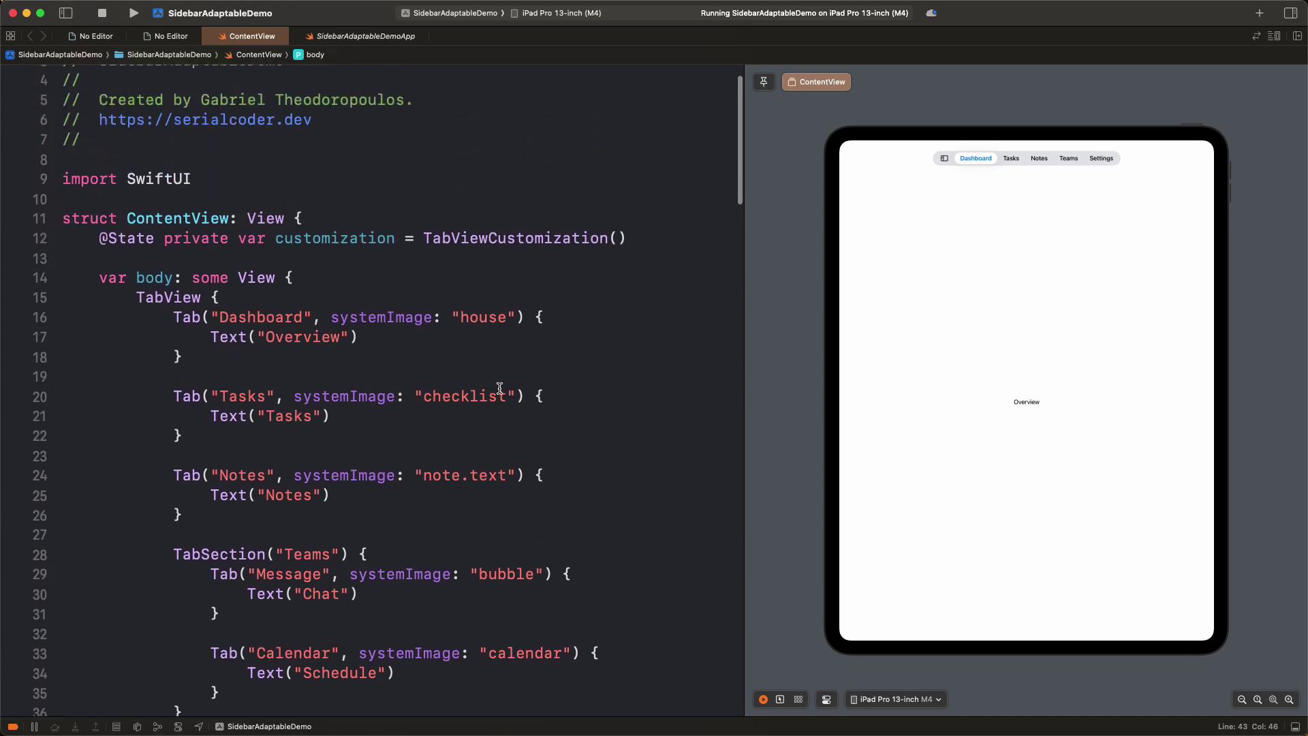
- Add .customizationID("com.SideBarAdaptableDemo.Dashboard") under the Dashboard tab
left_click(458, 363)
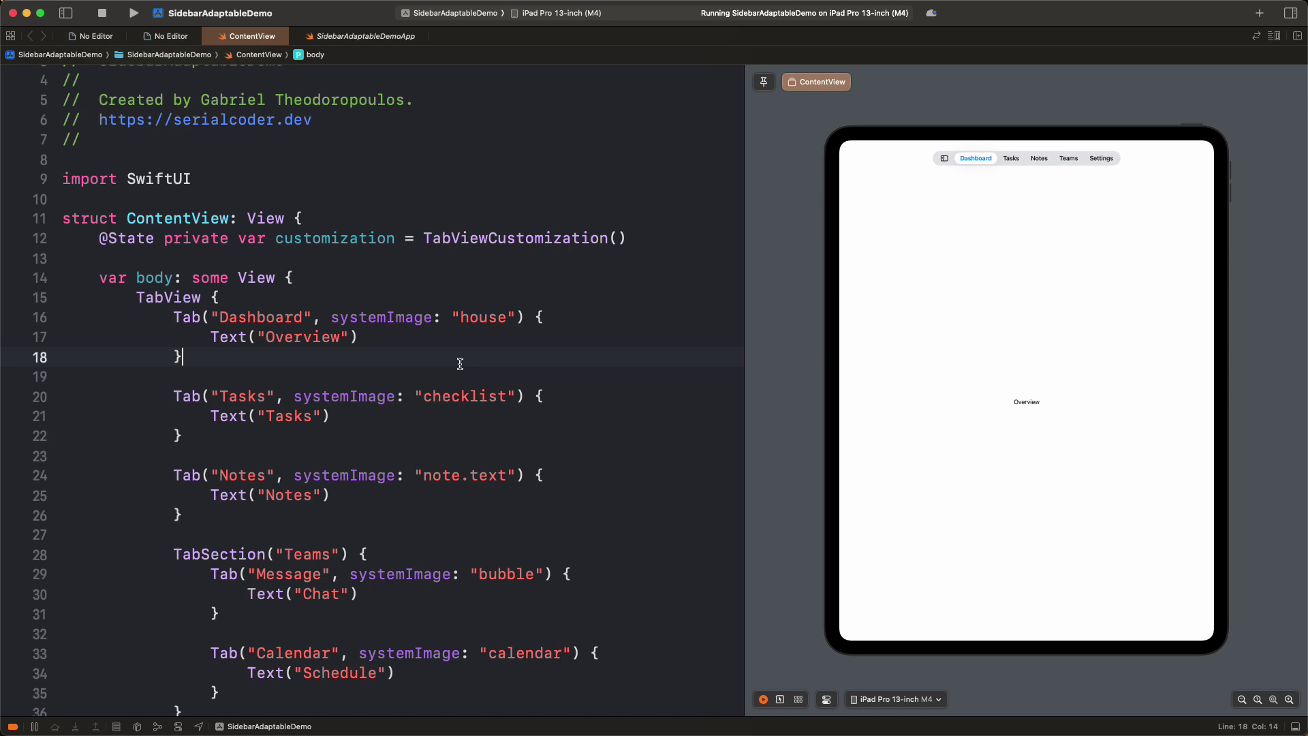
key("Return")
type(".custom")
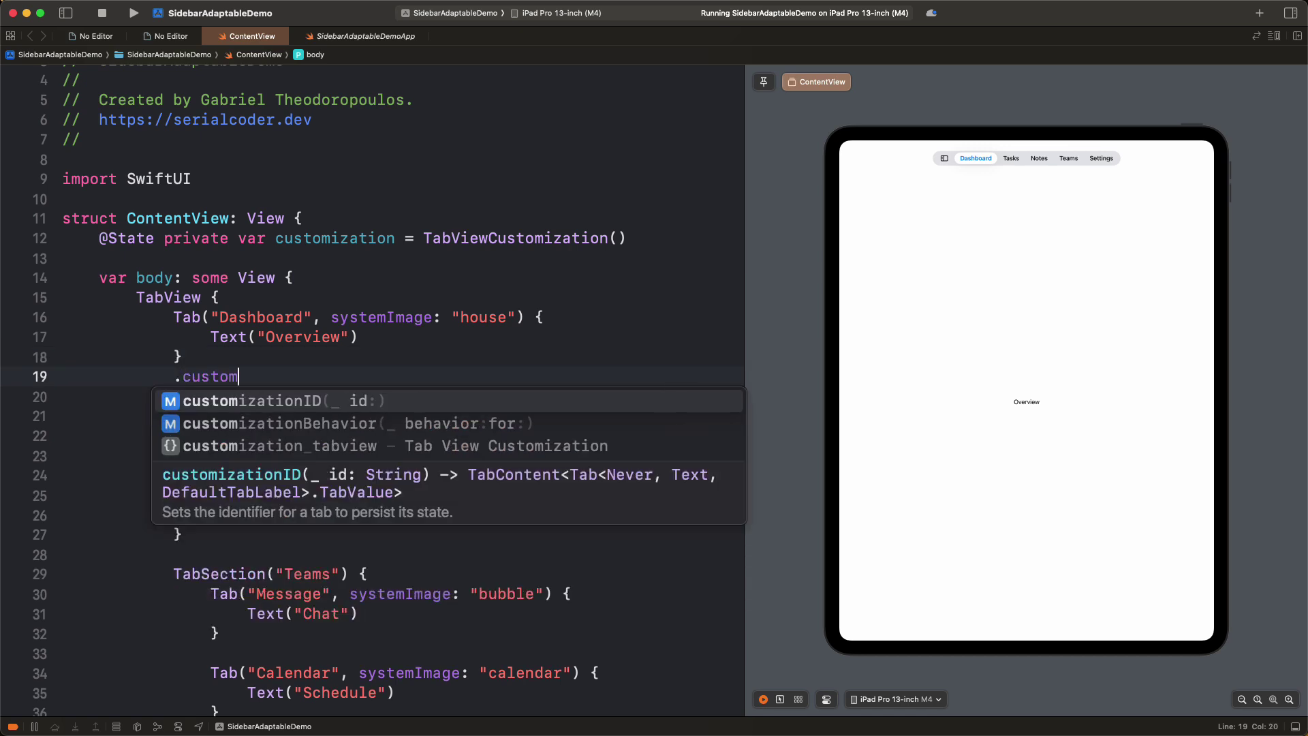
key("Return")
type("\"")
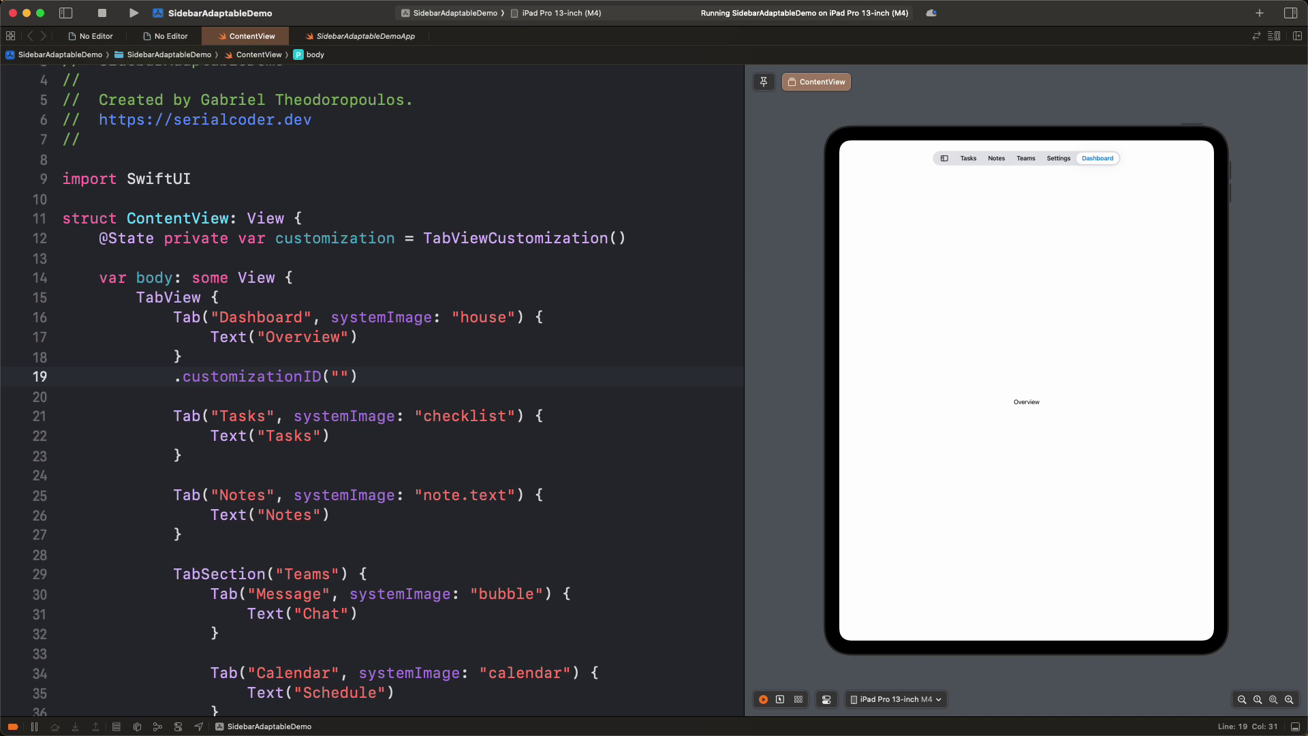
type("com.Sid")
type("eBarAdaptableDemo.Da")
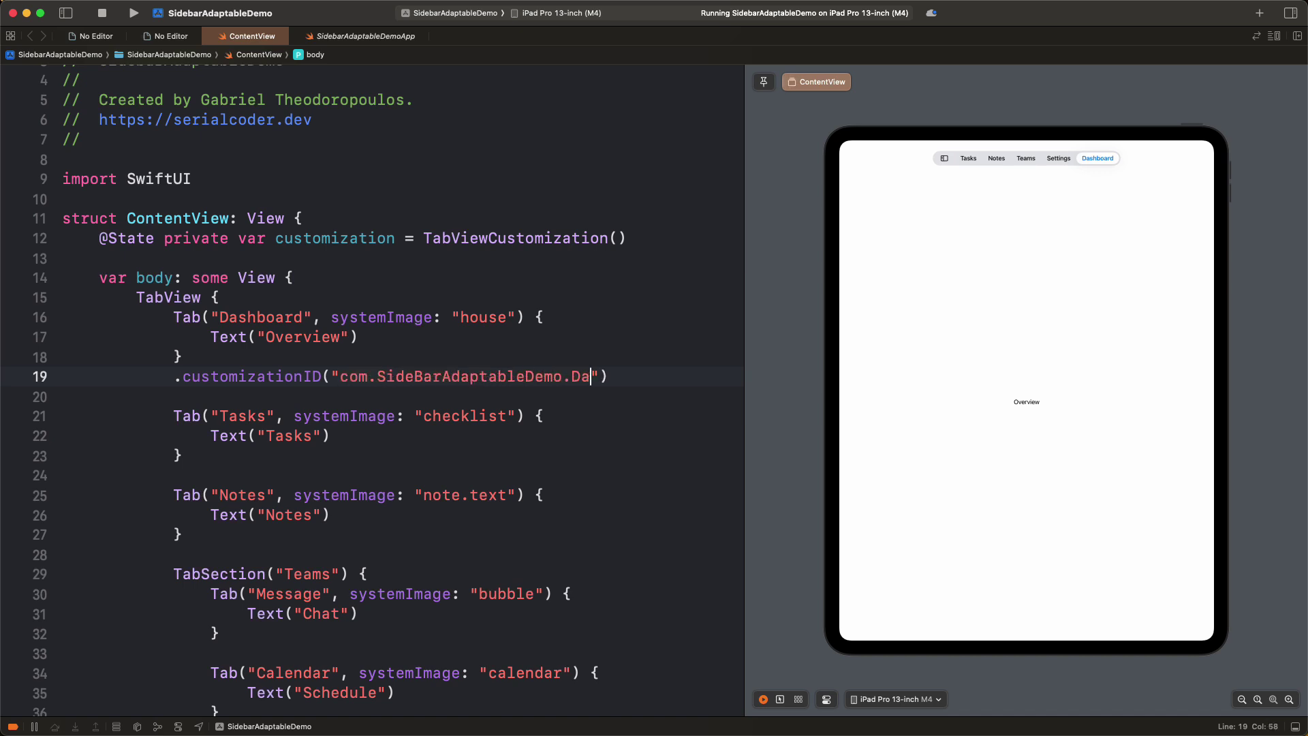
type("shboard\"")
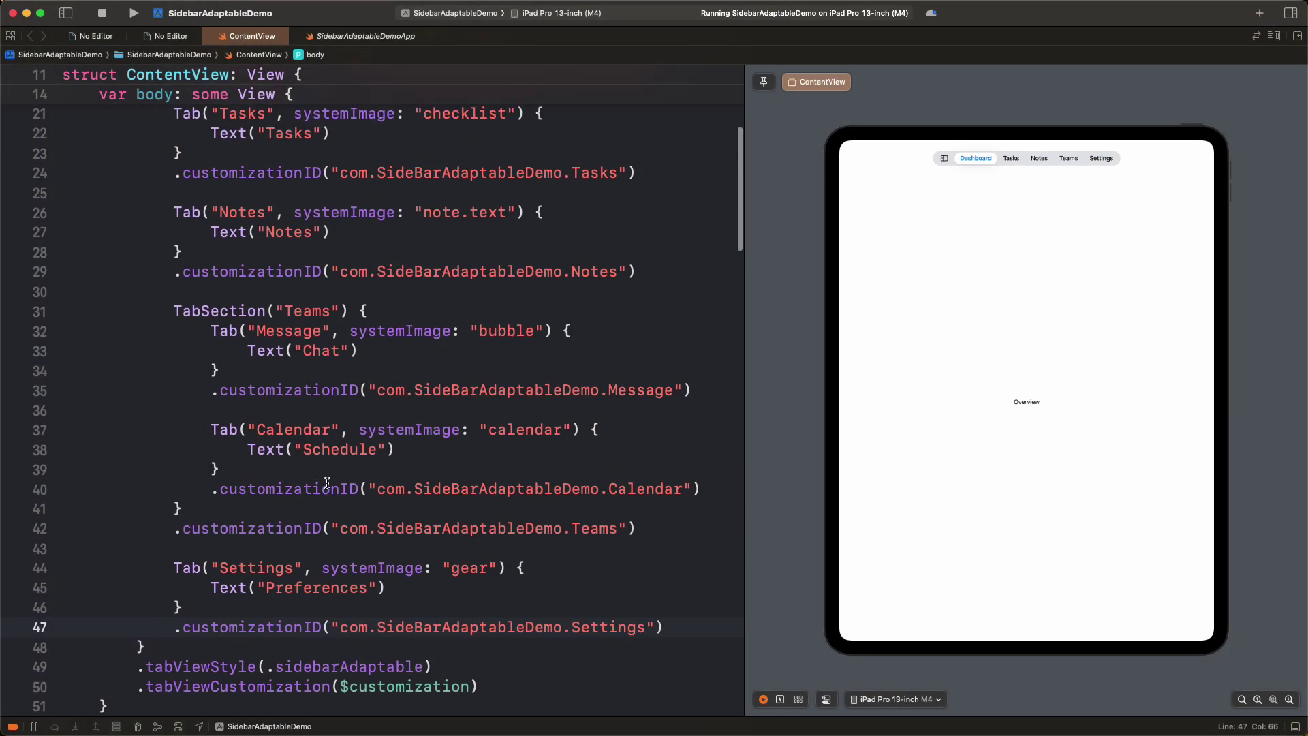
scroll(327, 483, "up", 1)
scroll(327, 483, "up", 2)
scroll(328, 484, "up", 3)
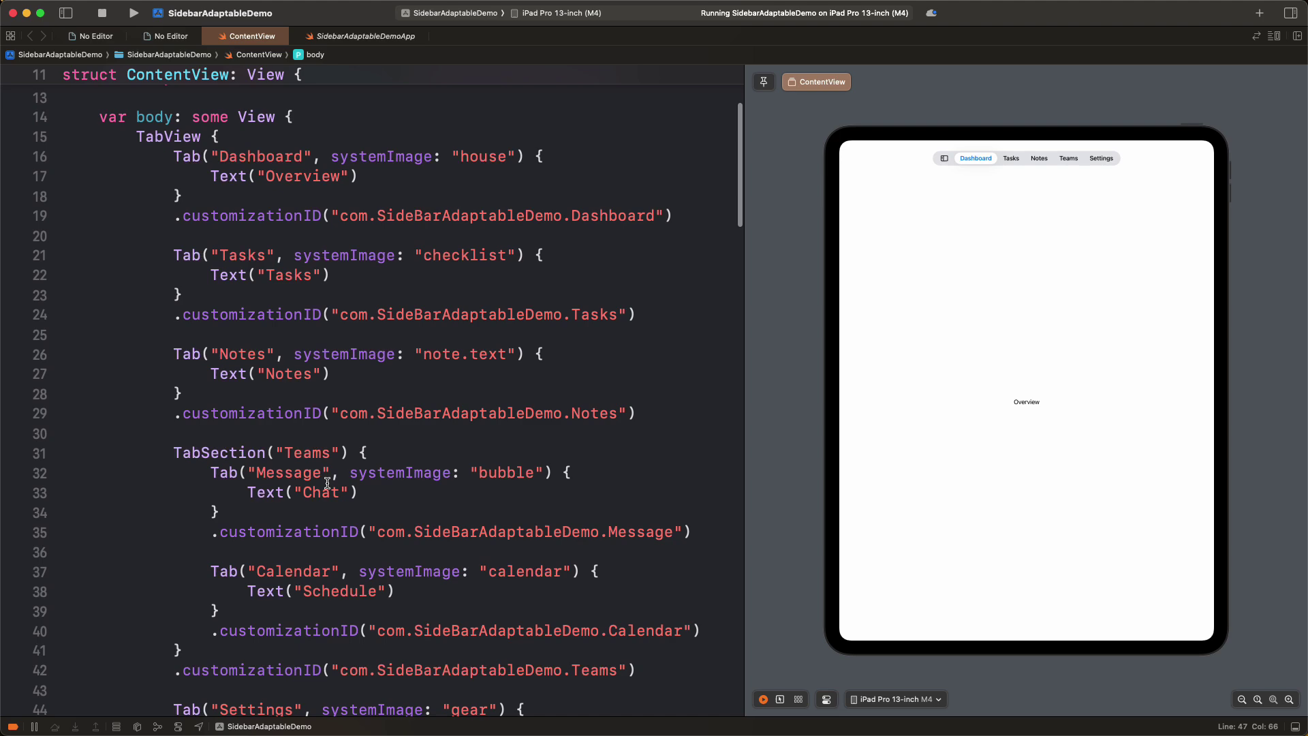
scroll(328, 484, "up", 1)
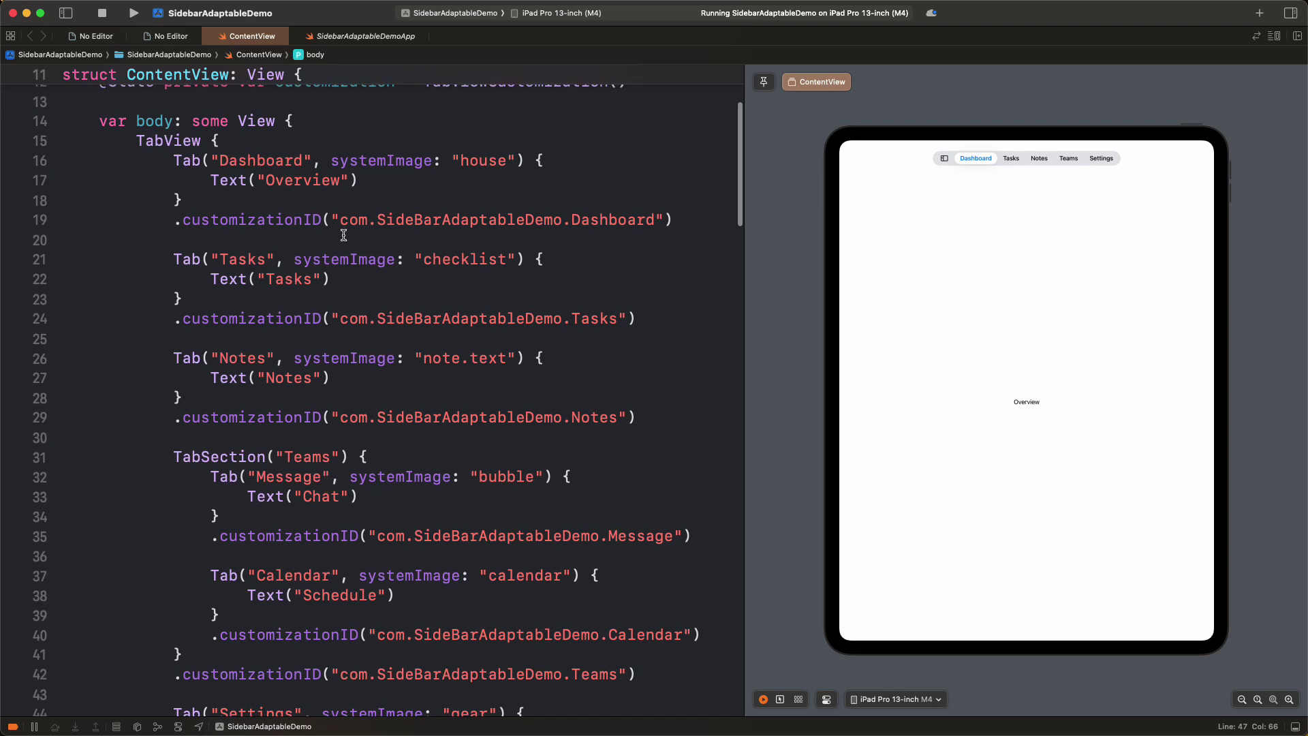
- Build and run the app on the iPad Pro 13-inch simulator
left_click(380, 176)
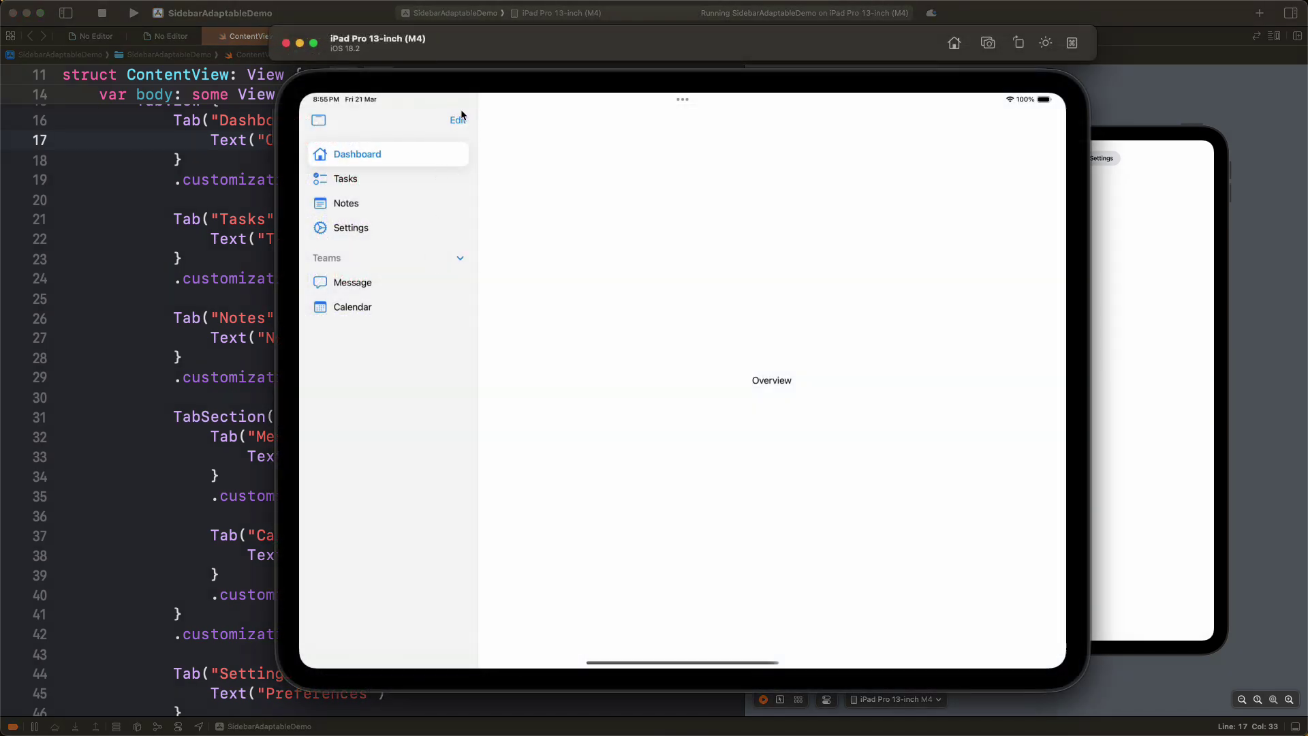
- Enter sidebar edit mode and hide the Tasks and Notes tabs
left_click(457, 120)
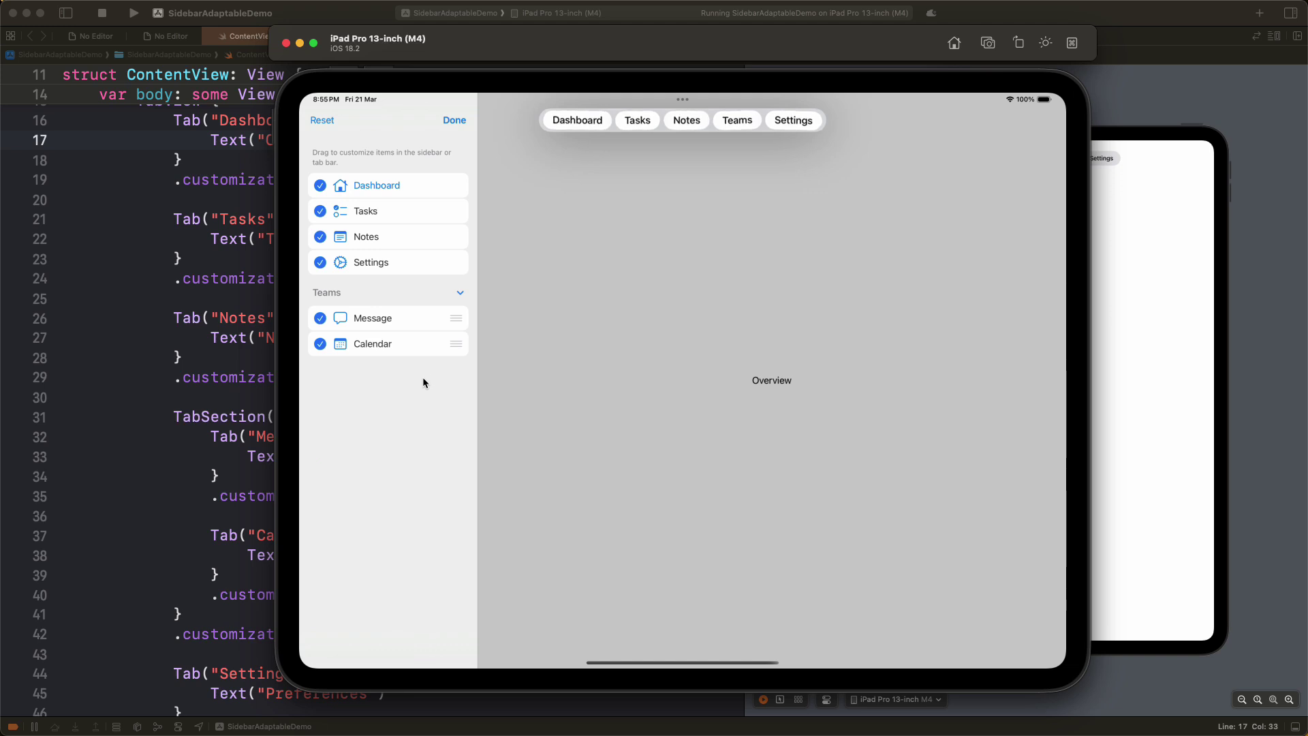
left_click(321, 220)
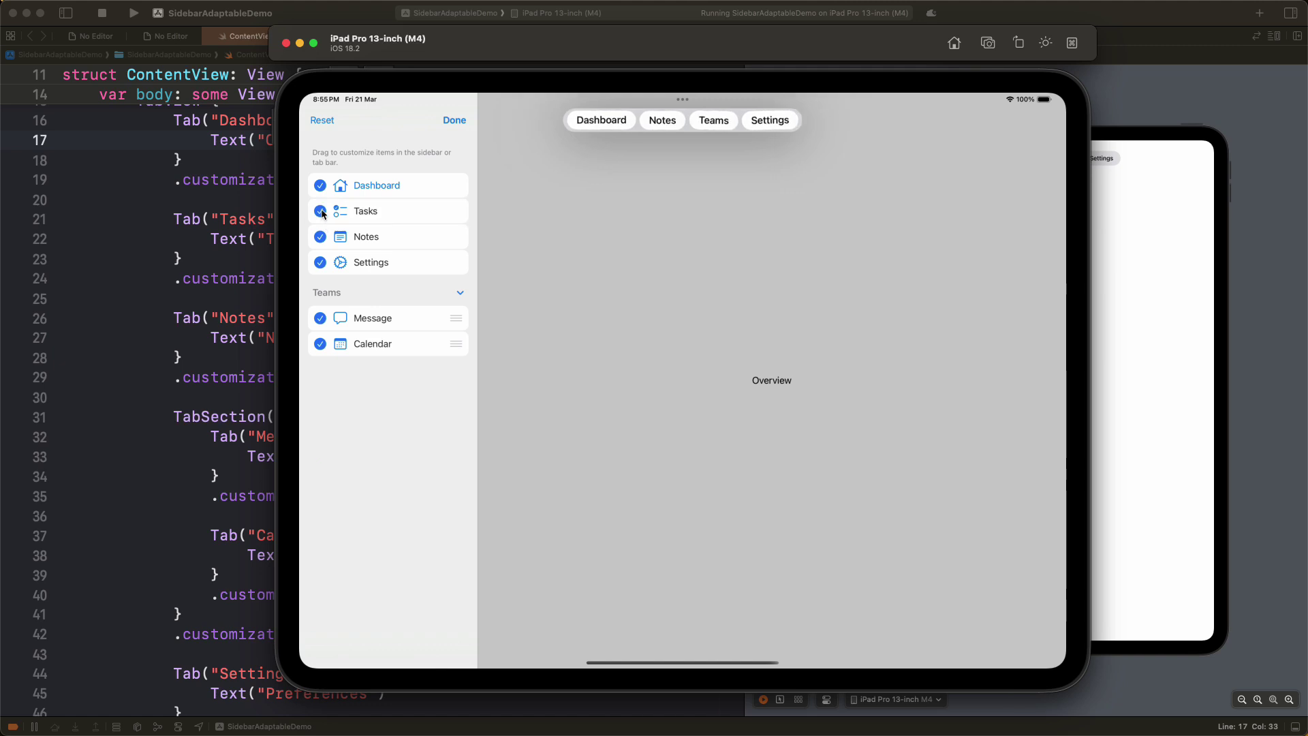
left_click(320, 236)
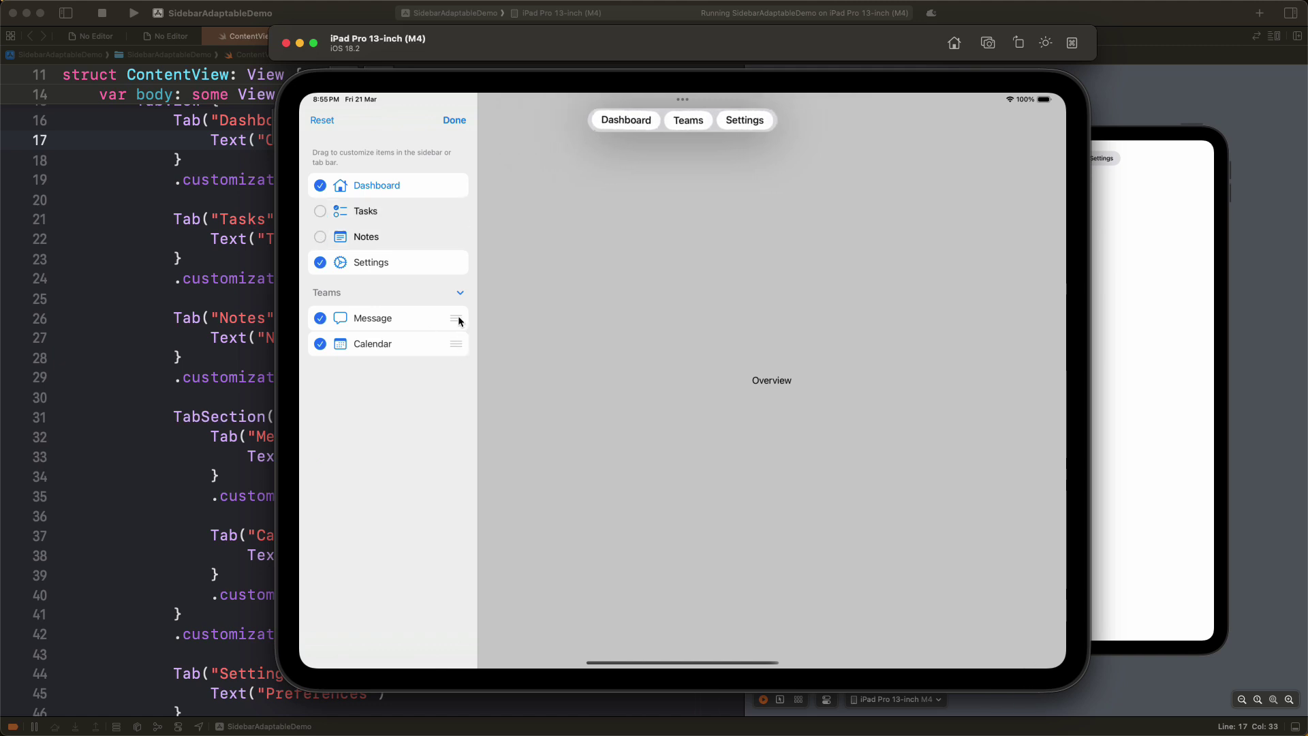
- Move Calendar above Message and into the tab bar, save, then reset the arrangement
left_click_drag(458, 318, 461, 326)
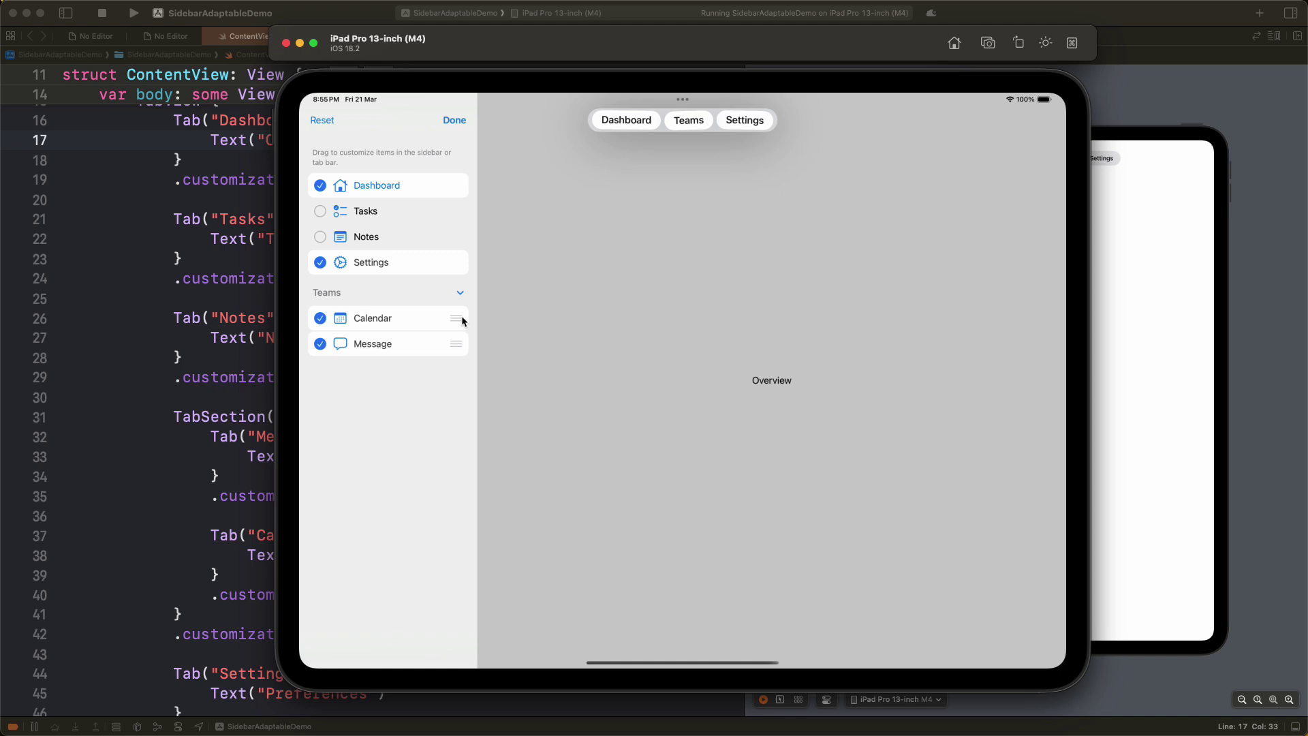
mouse_move(365, 318)
left_mouse_down()
mouse_move(692, 130)
mouse_move(413, 120)
left_mouse_up()
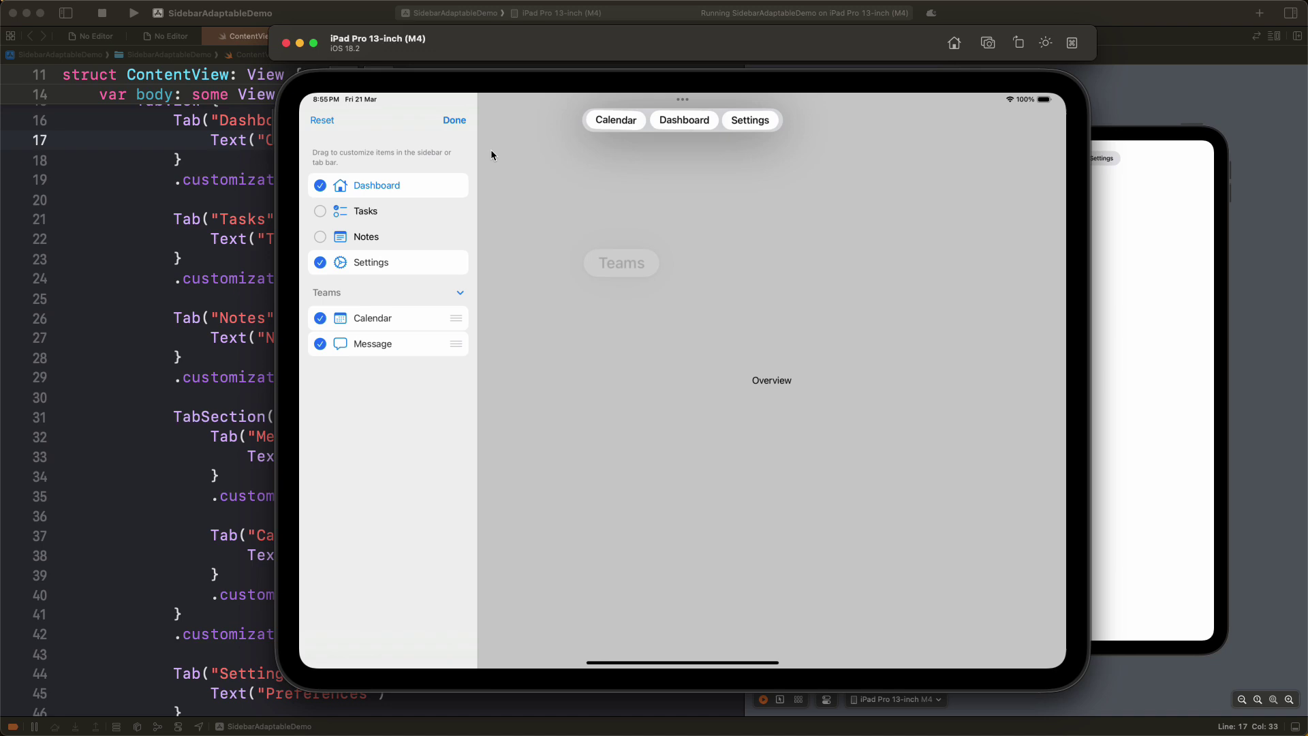
left_click(451, 118)
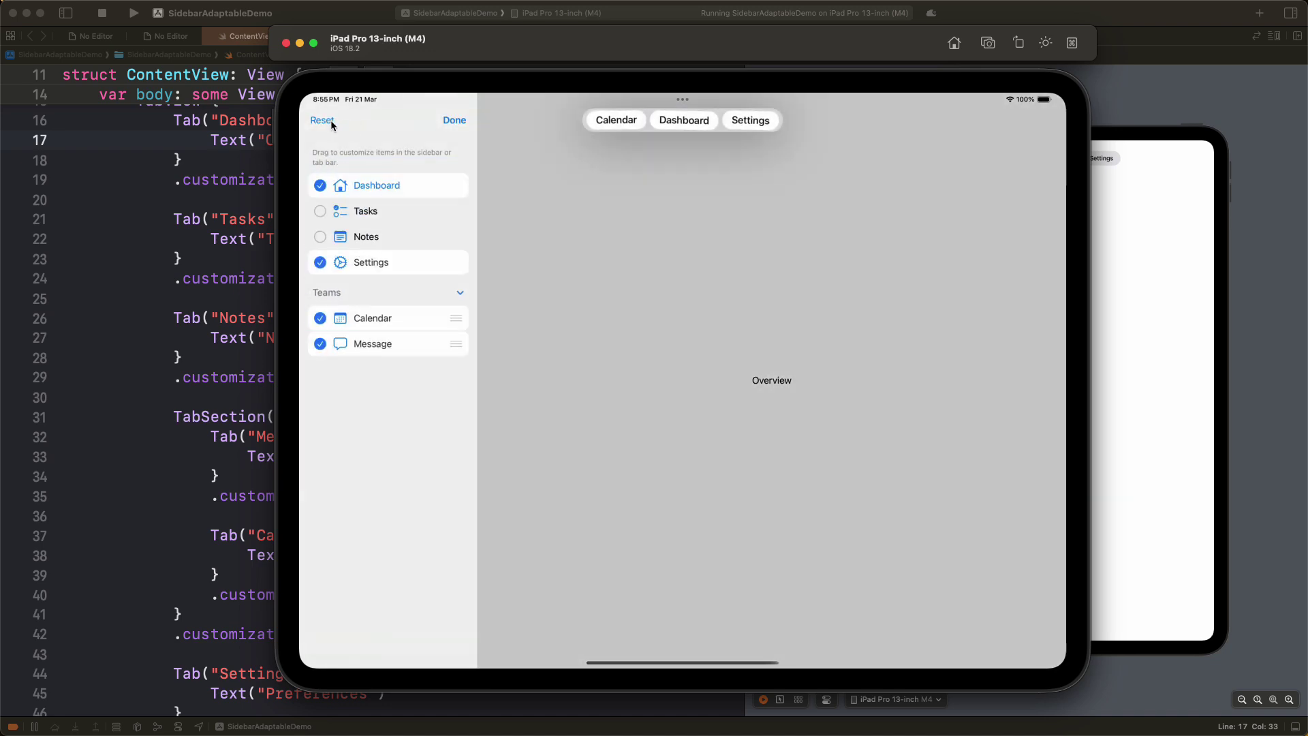
left_click(326, 120)
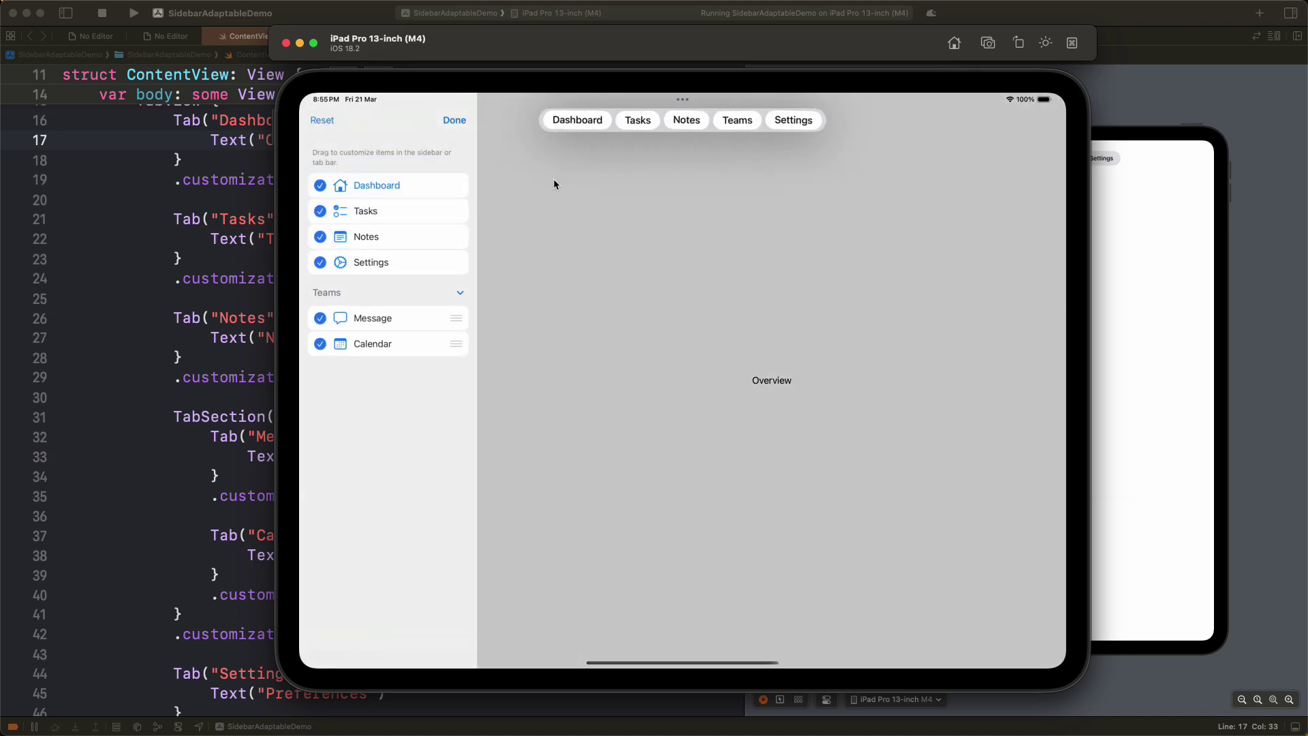